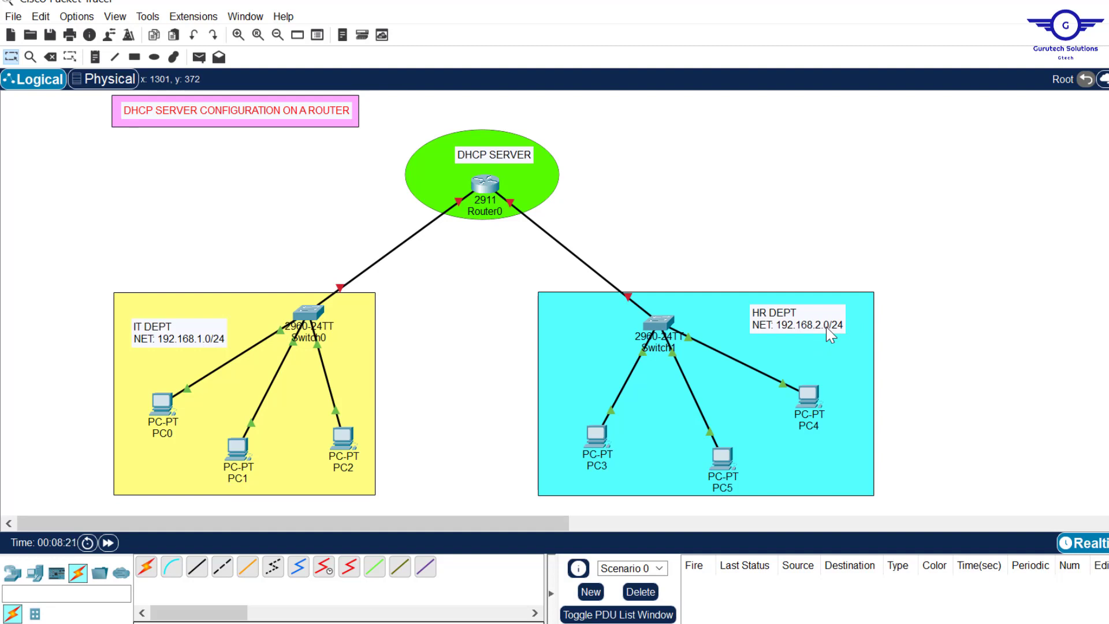
# Switch to config-guide.txt in Notepad, review the DHCP configuration steps, and return to the Packet Tracer topology
pyautogui.hotkey('alt', 'Tab')
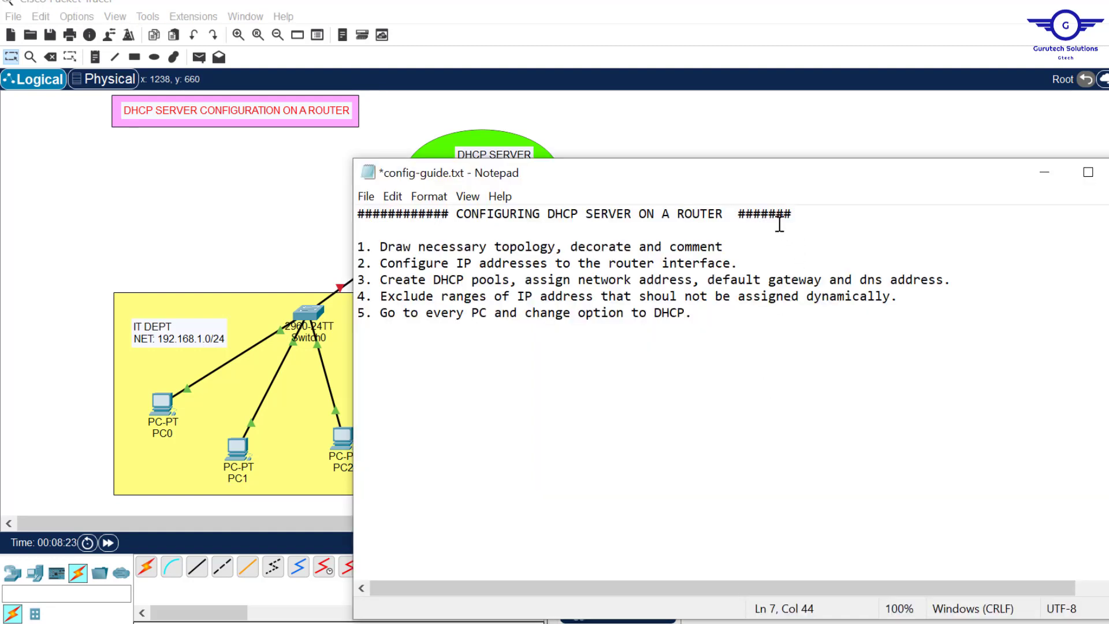
pyautogui.moveTo(708, 183); pyautogui.dragTo(585, 351)
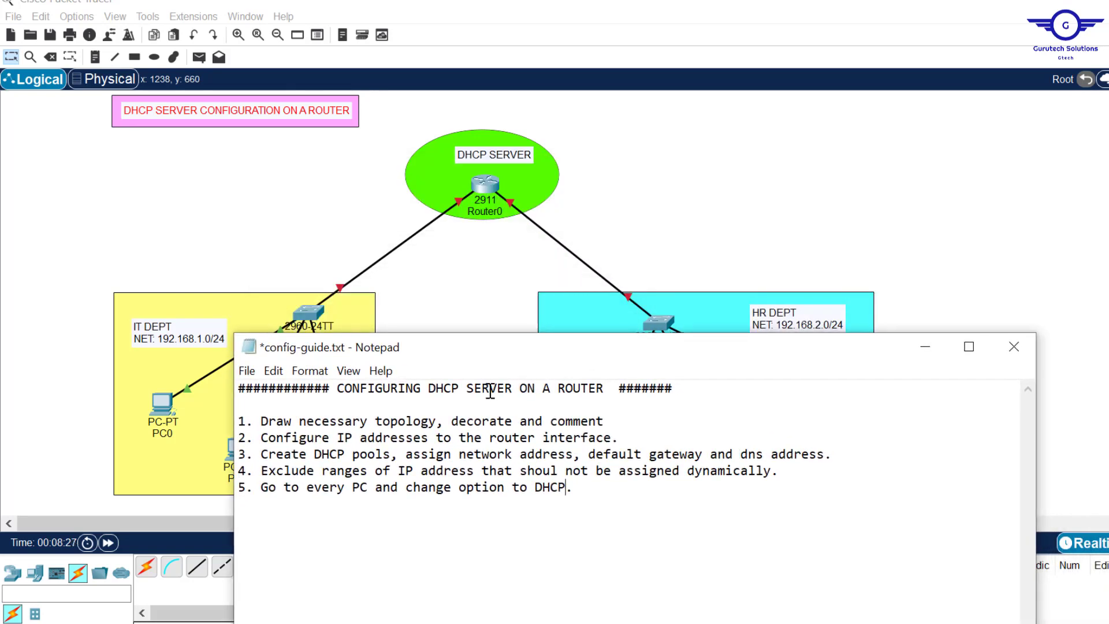
pyautogui.moveTo(607, 423); pyautogui.dragTo(255, 426)
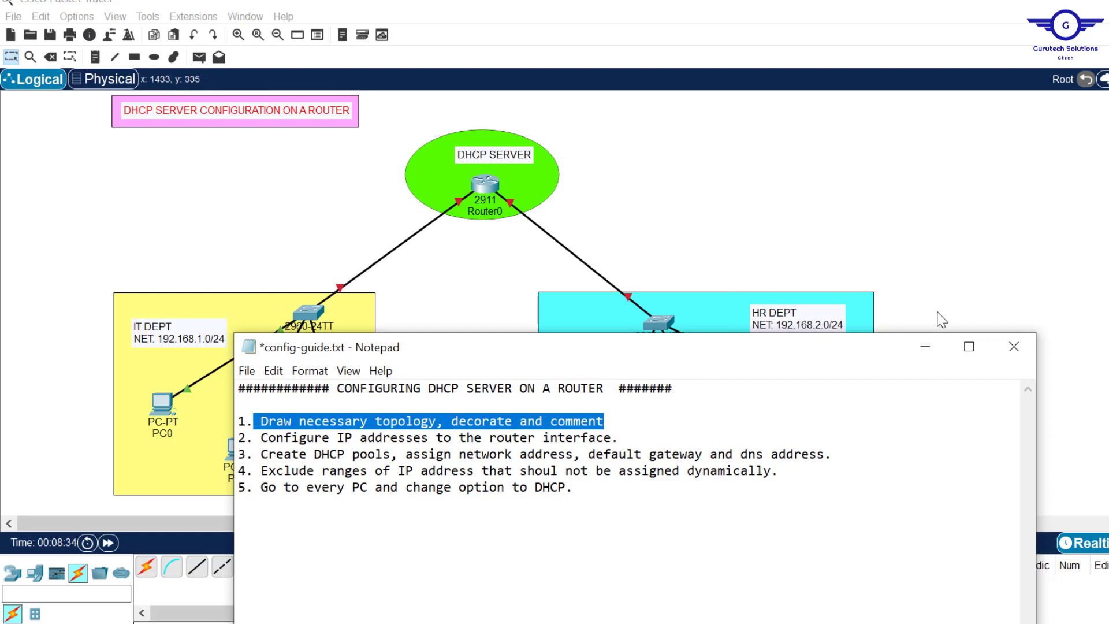
pyautogui.click(948, 223)
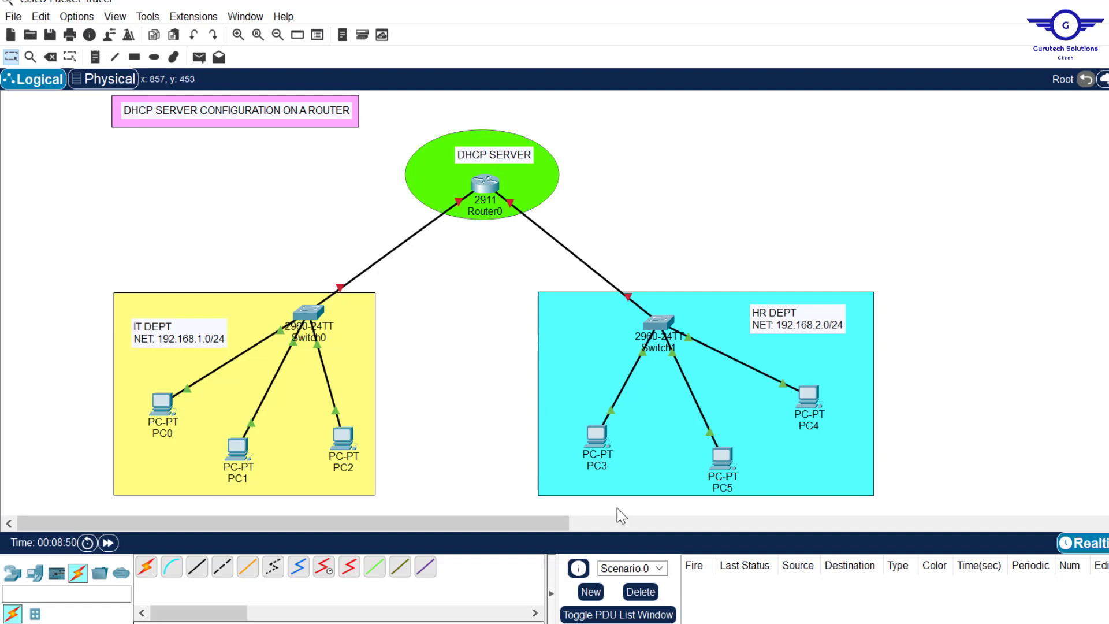
pyautogui.click(745, 623)
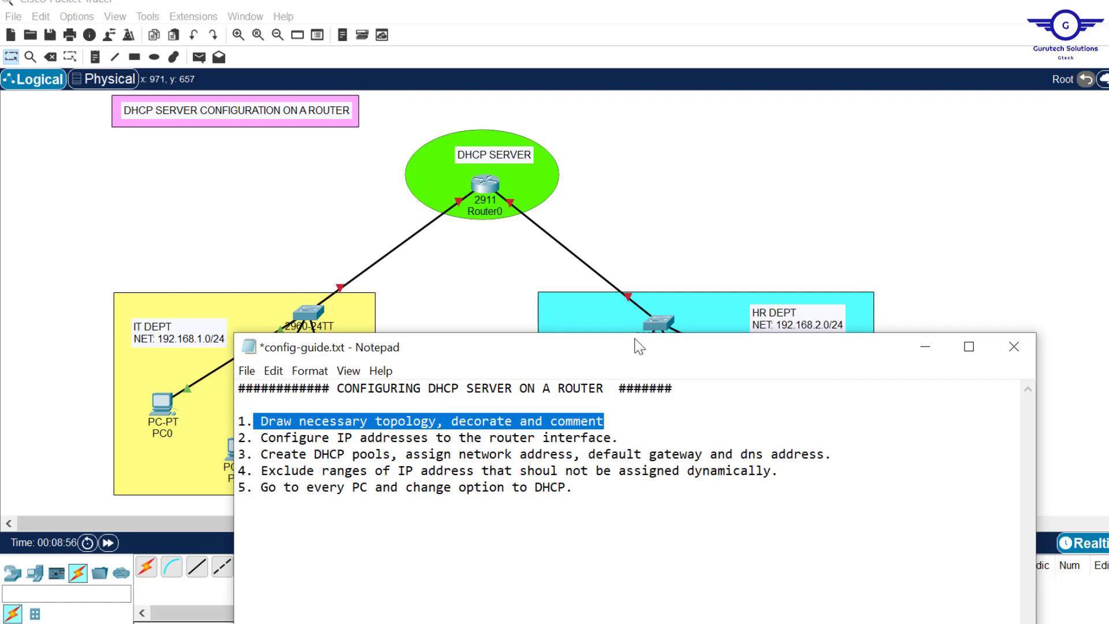
pyautogui.click(689, 193)
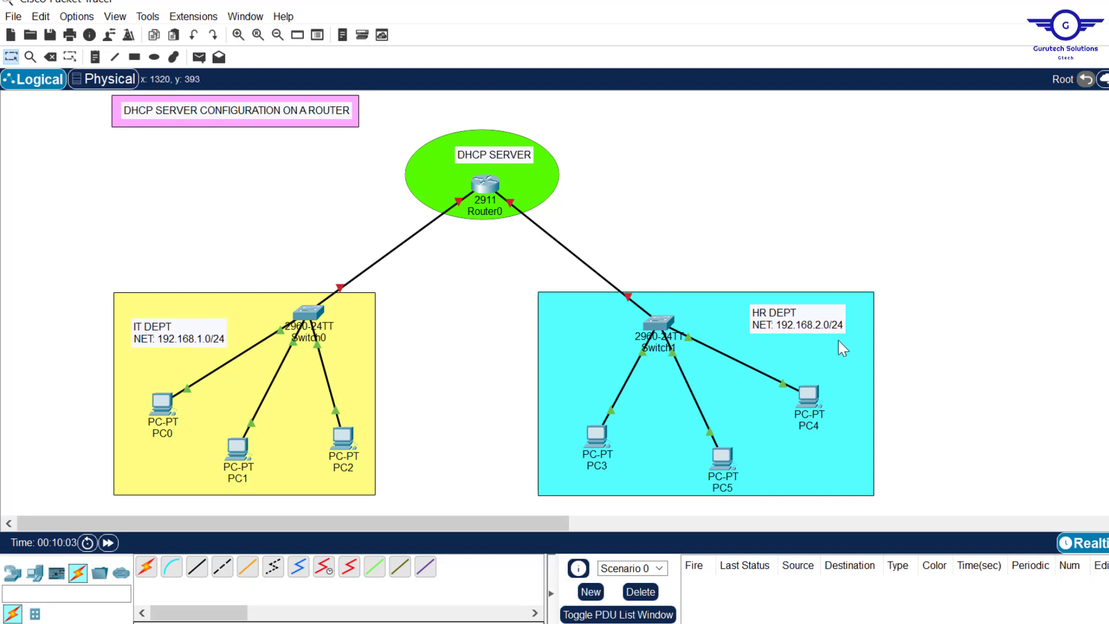
# Open Router0's command line and decline the initial configuration dialog
pyautogui.click(485, 183)
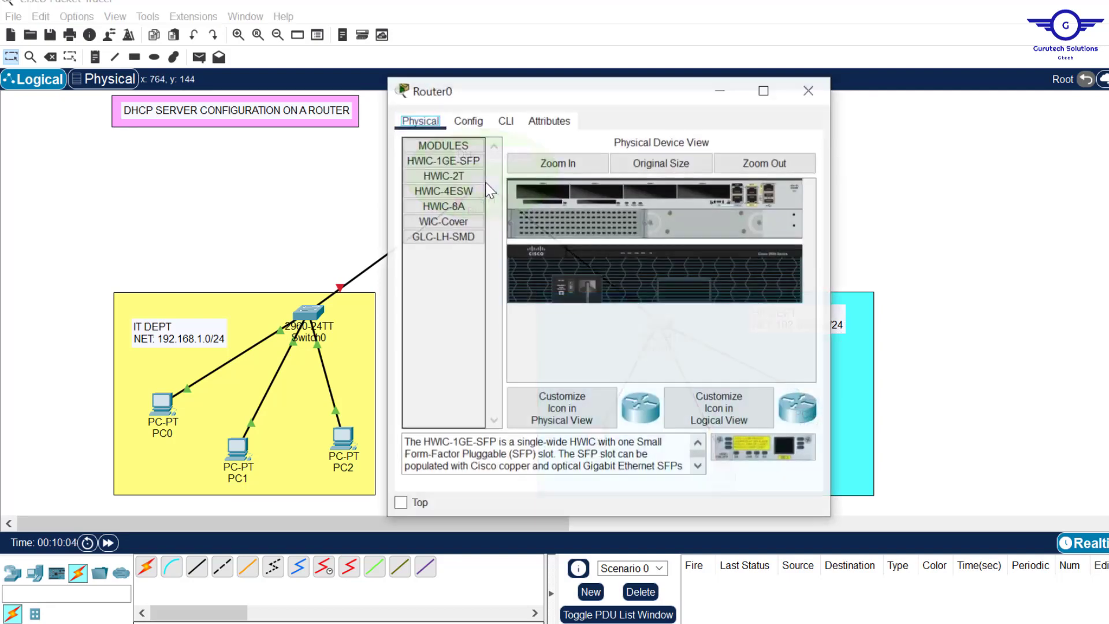
pyautogui.click(506, 120)
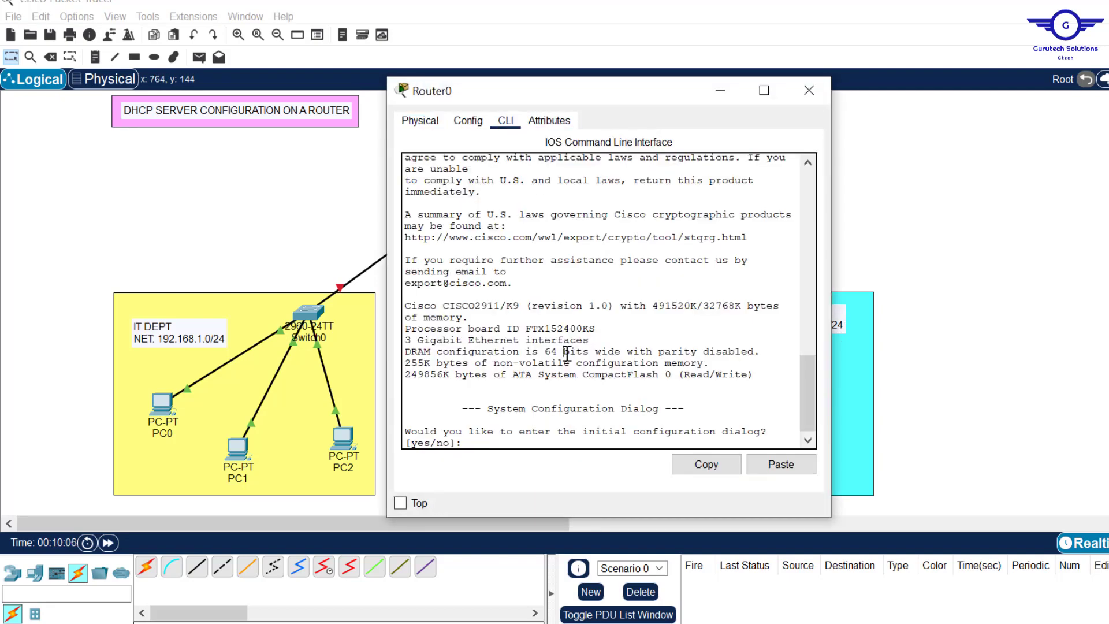
pyautogui.press('Return')
pyautogui.press('Return')
pyautogui.write('NO')
pyautogui.press('Return')
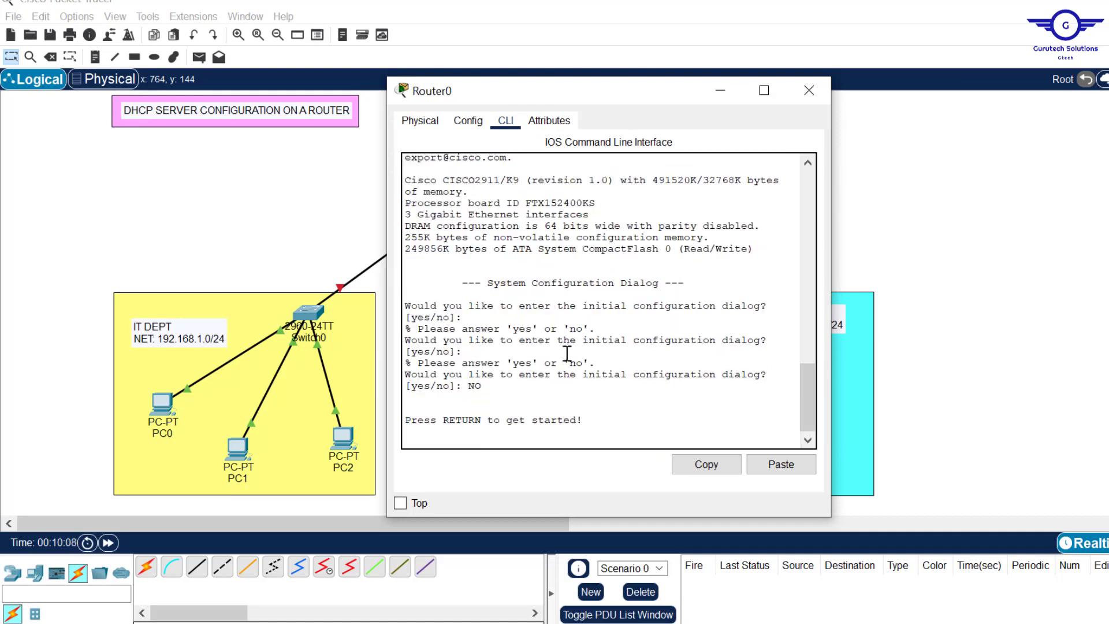
# Enter privileged mode on Router0 with en and go into global configuration mode with conf t
pyautogui.press('Return')
pyautogui.press('Return')
pyautogui.press('Return')
pyautogui.press('Return')
pyautogui.write('en')
pyautogui.press('Return')
pyautogui.press('Return')
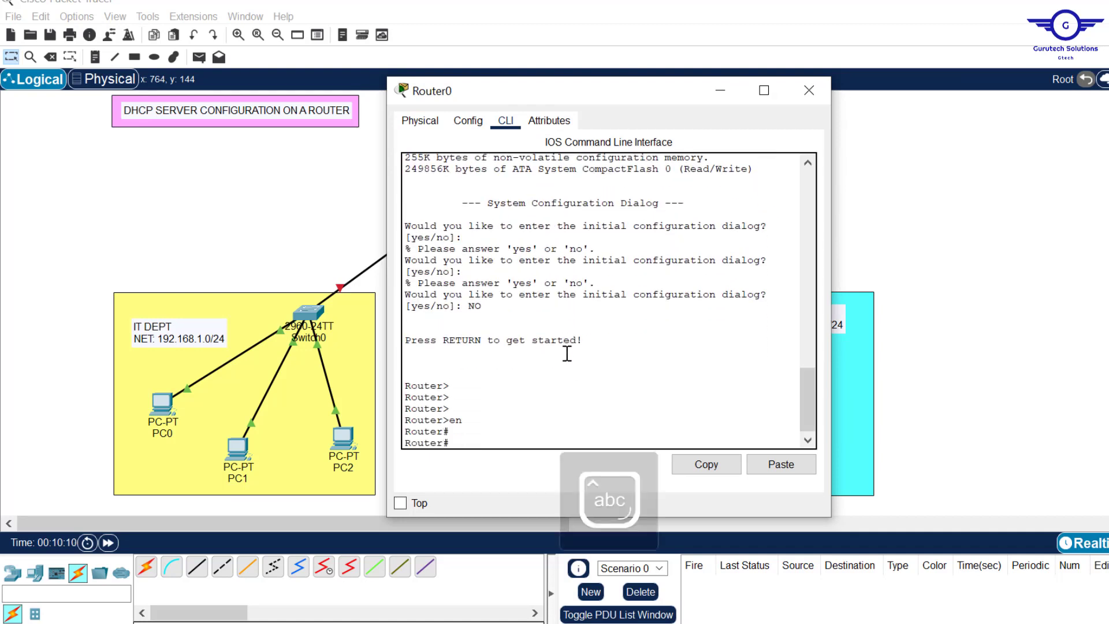
pyautogui.press('Return')
pyautogui.press('Return')
pyautogui.write('conf t')
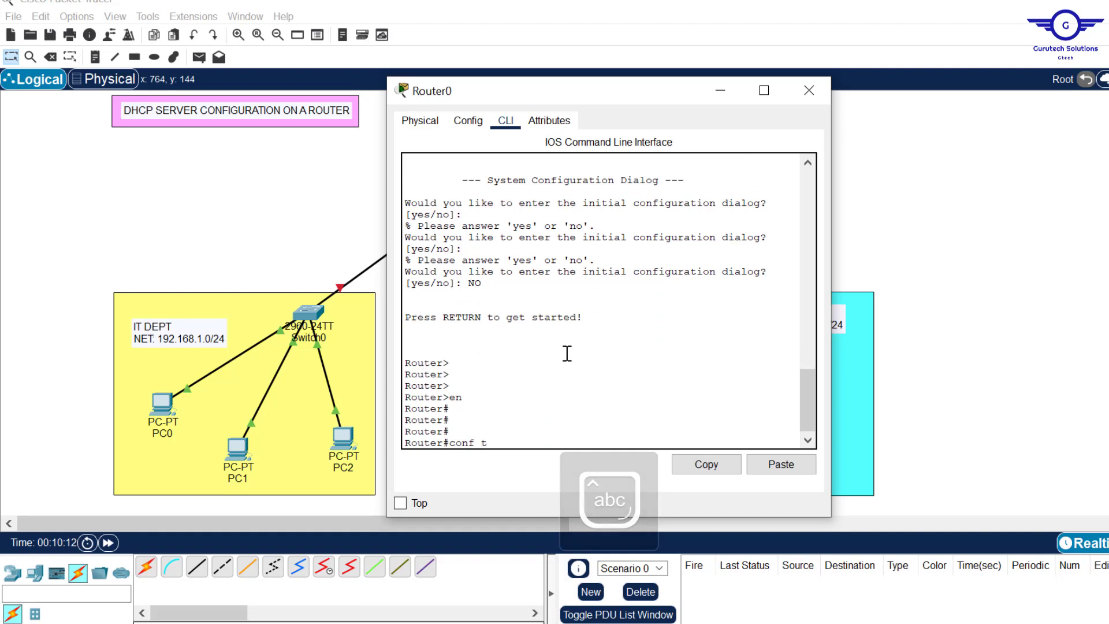
pyautogui.press('Return')
pyautogui.press('Return')
pyautogui.press('Return')
# Assign IP address 192.168.1.1 with mask 255.255.255.0 to interface gig0/0
pyautogui.write('int')
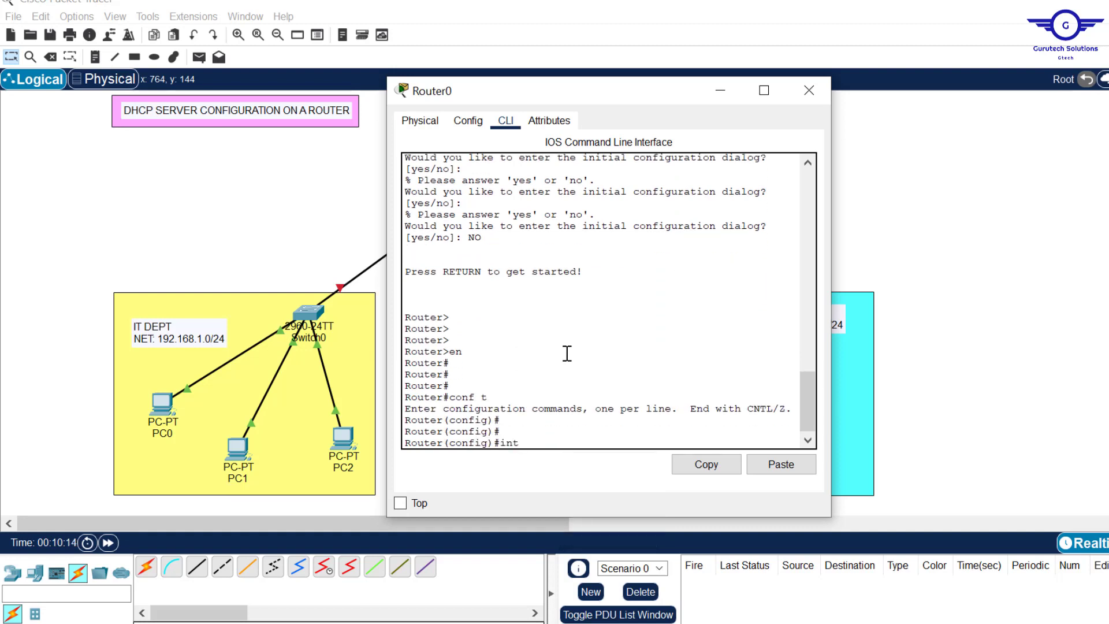
pyautogui.write(' gig0/0')
pyautogui.press('Return')
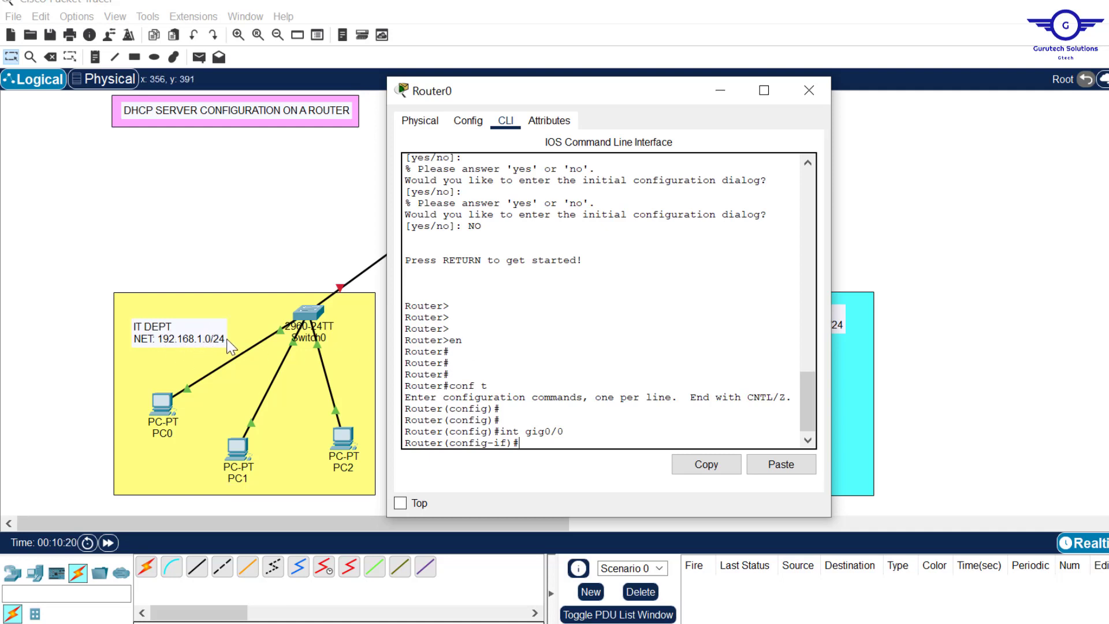
pyautogui.write('1')
pyautogui.press('BackSpace')
pyautogui.press('BackSpace')
pyautogui.write('ip add 192.168.1.1 255.255.')
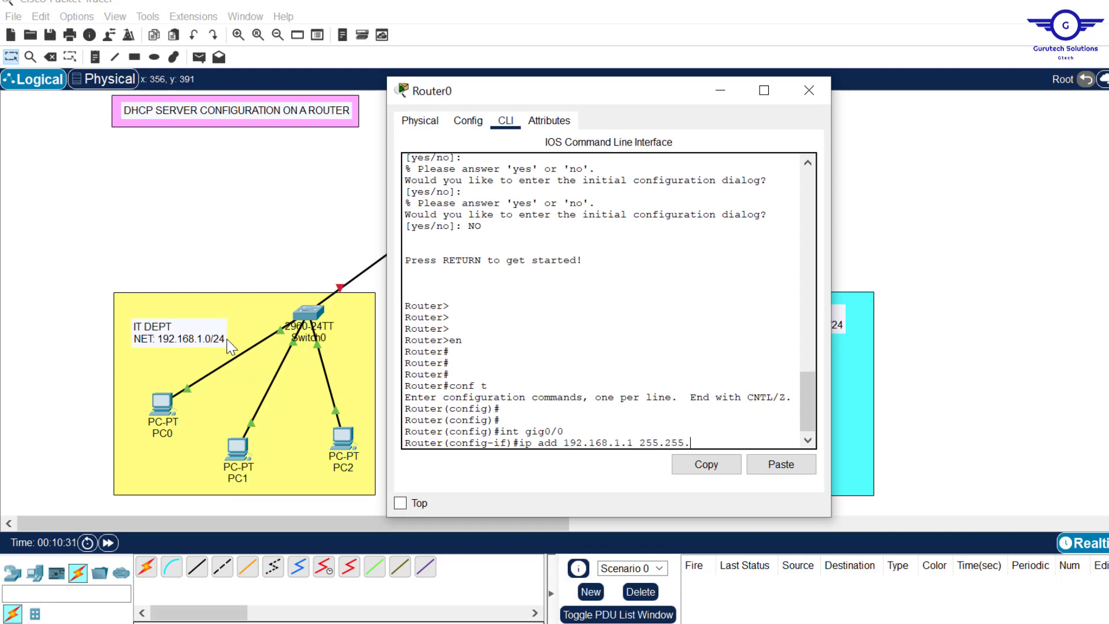
pyautogui.write('255.0')
pyautogui.press('Return')
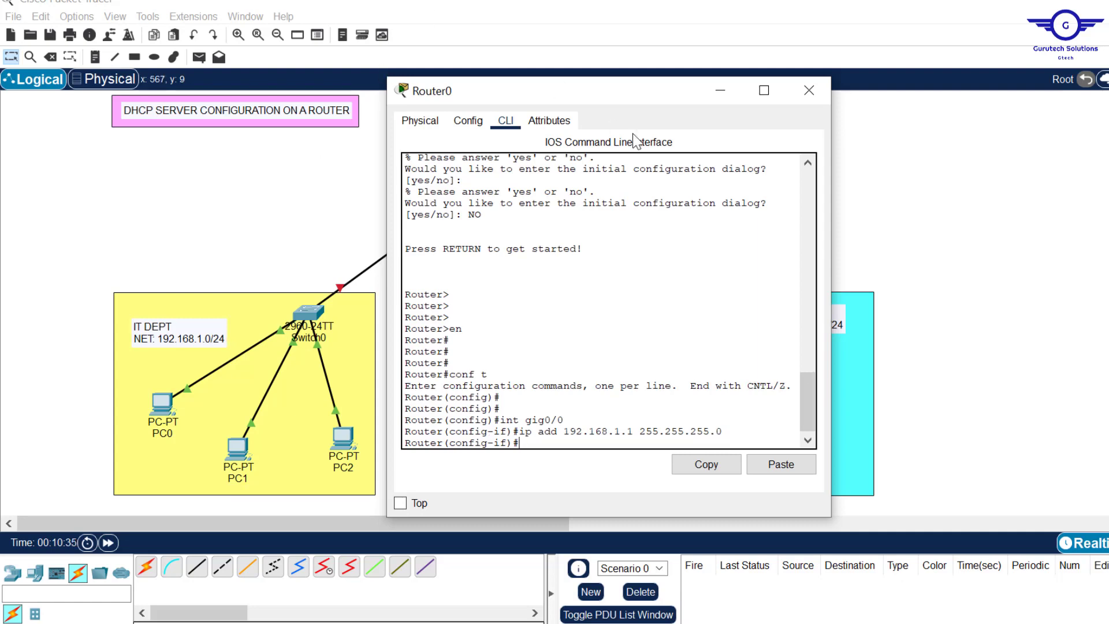
# Enable interface gig0/0 with no shut and exit to global configuration mode
pyautogui.moveTo(619, 103); pyautogui.dragTo(806, 116)
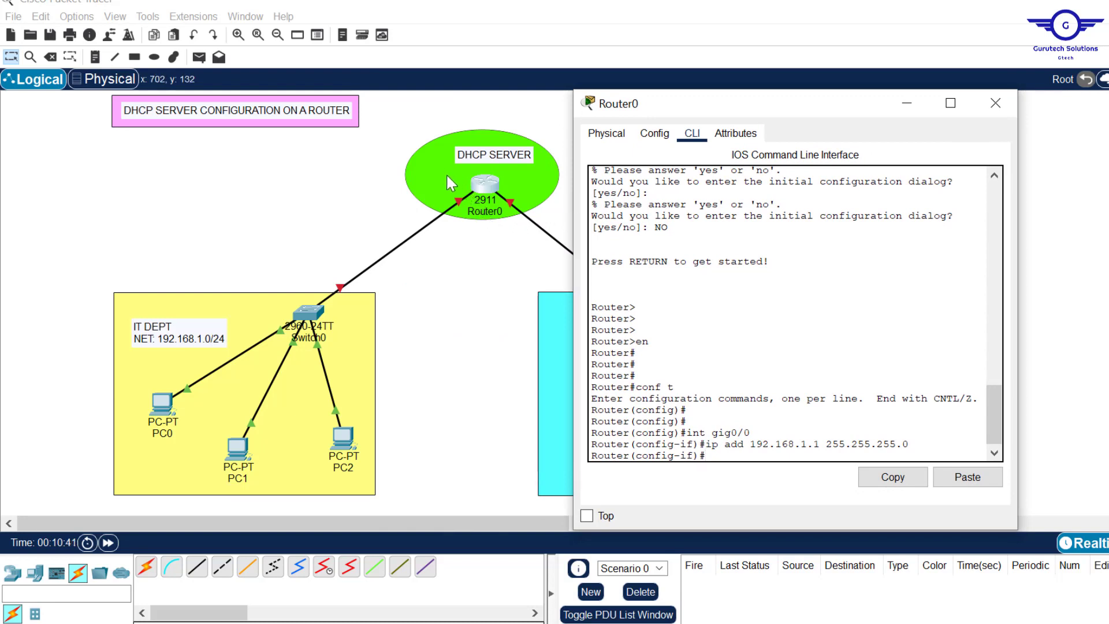
pyautogui.press('Return')
pyautogui.press('Return')
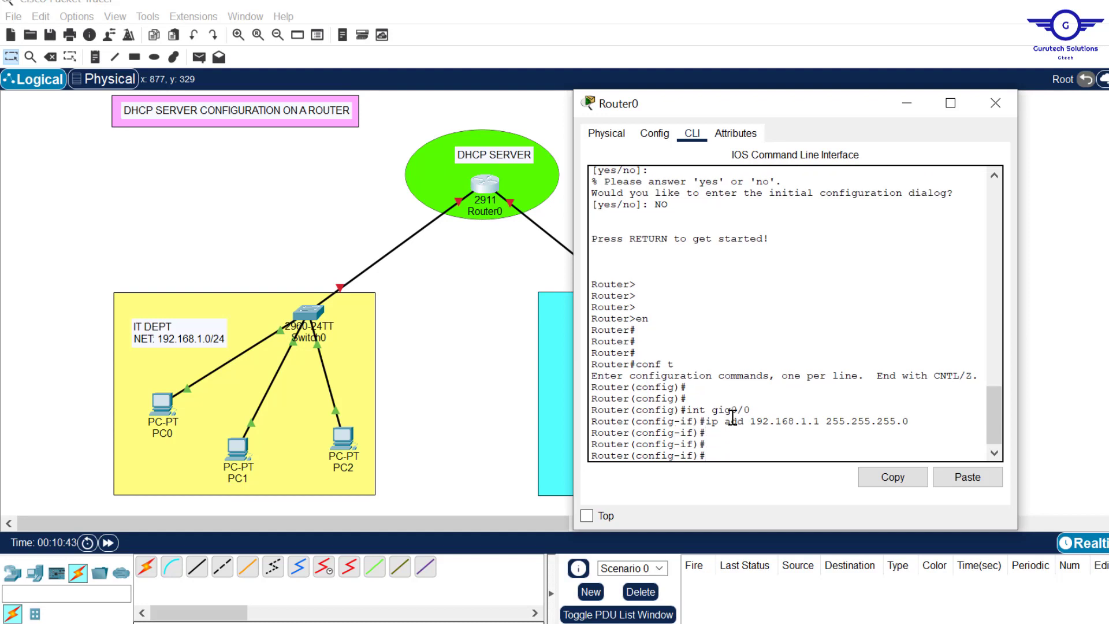
pyautogui.write('no shut')
pyautogui.press('Return')
pyautogui.press('Return')
pyautogui.press('Return')
pyautogui.press('Return')
pyautogui.press('Return')
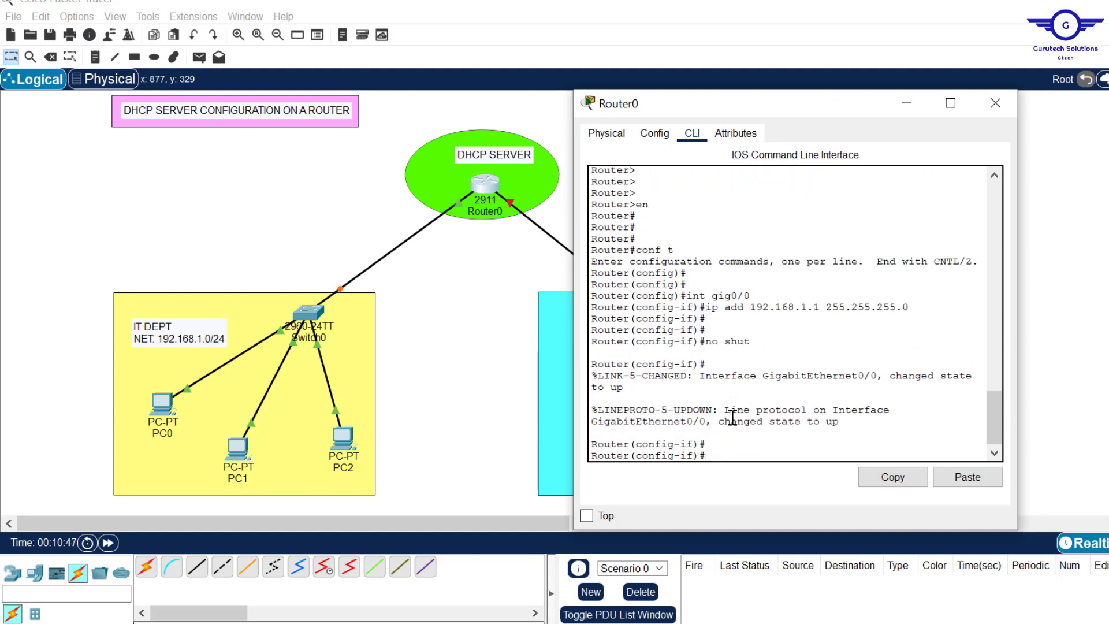
pyautogui.write('e')
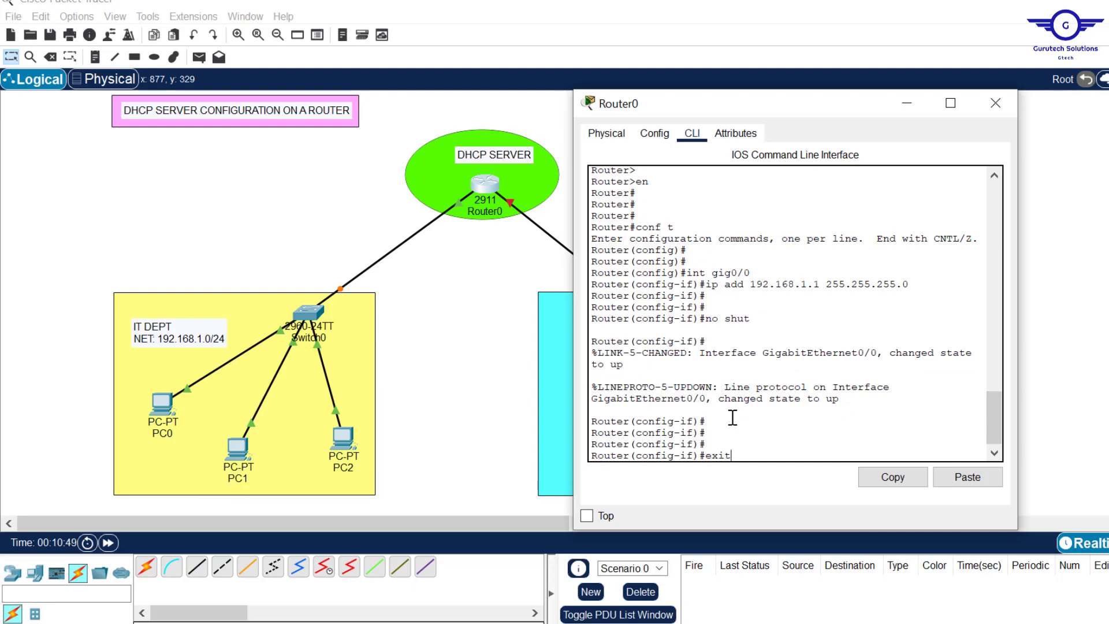
pyautogui.write('xit')
pyautogui.press('Return')
pyautogui.press('Return')
pyautogui.press('Return')
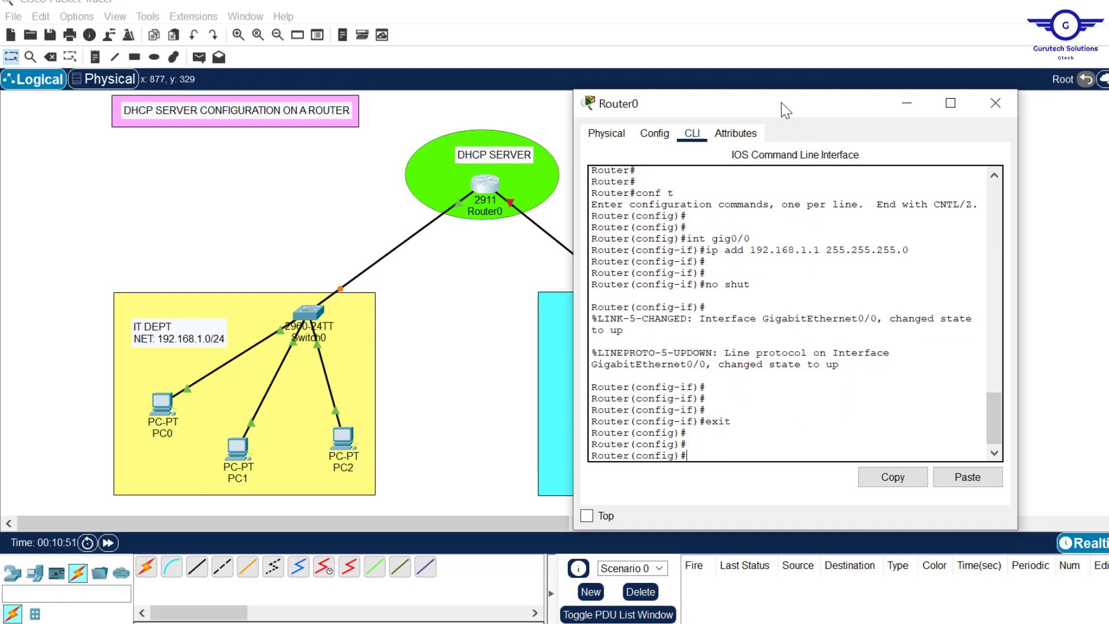
# Assign IP address 192.168.2.1 with mask 255.255.255.0 to interface gig0/1 for the HR department network
pyautogui.moveTo(786, 110); pyautogui.dragTo(250, 59)
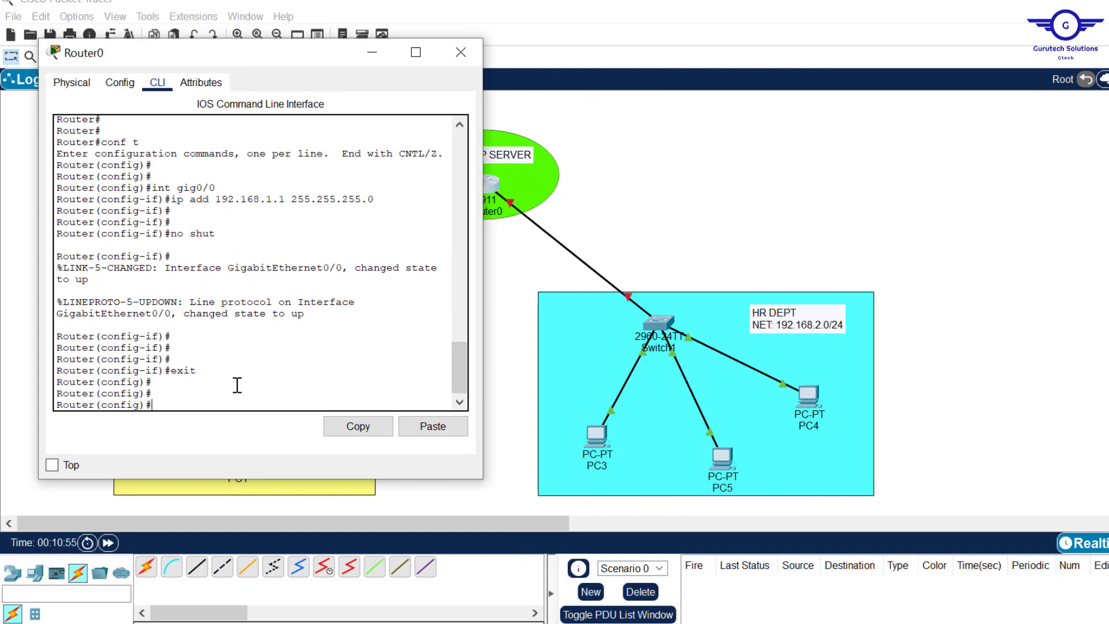
pyautogui.press('Up')
pyautogui.press('Up')
pyautogui.press('Up')
pyautogui.press('Up')
pyautogui.write('1')
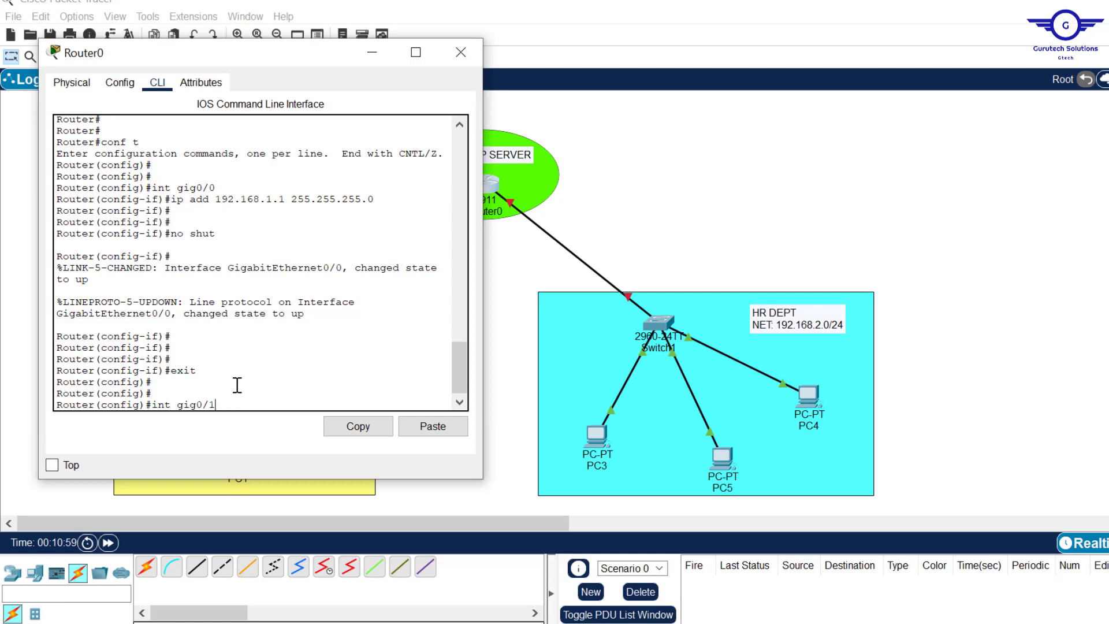
pyautogui.press('Return')
pyautogui.press('Return')
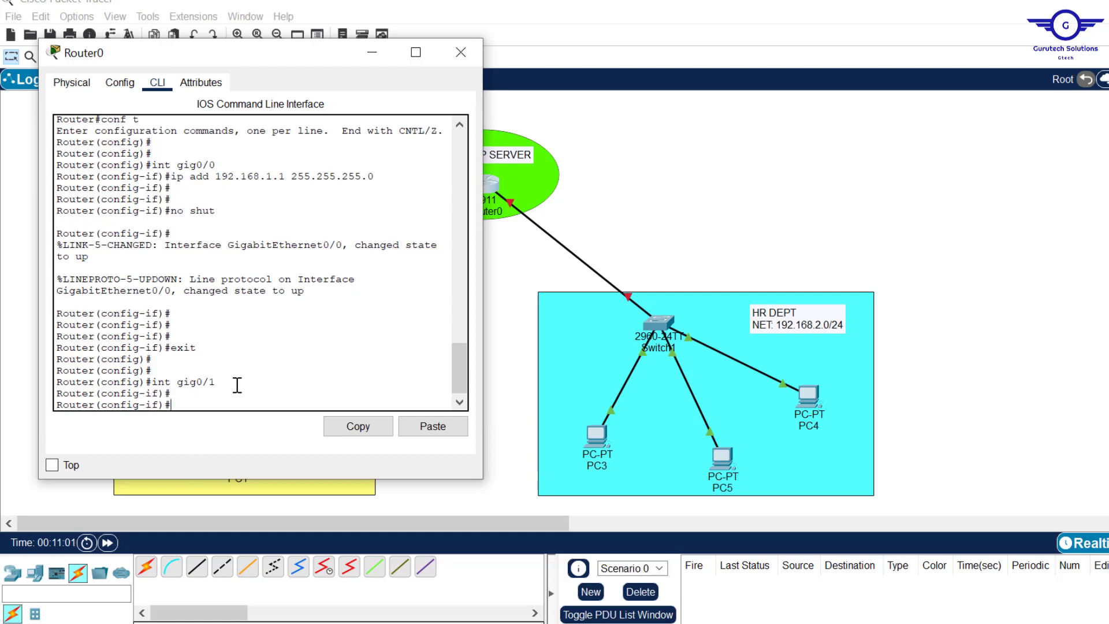
pyautogui.press('Up')
pyautogui.press('Up')
pyautogui.press('Up')
pyautogui.press('Up')
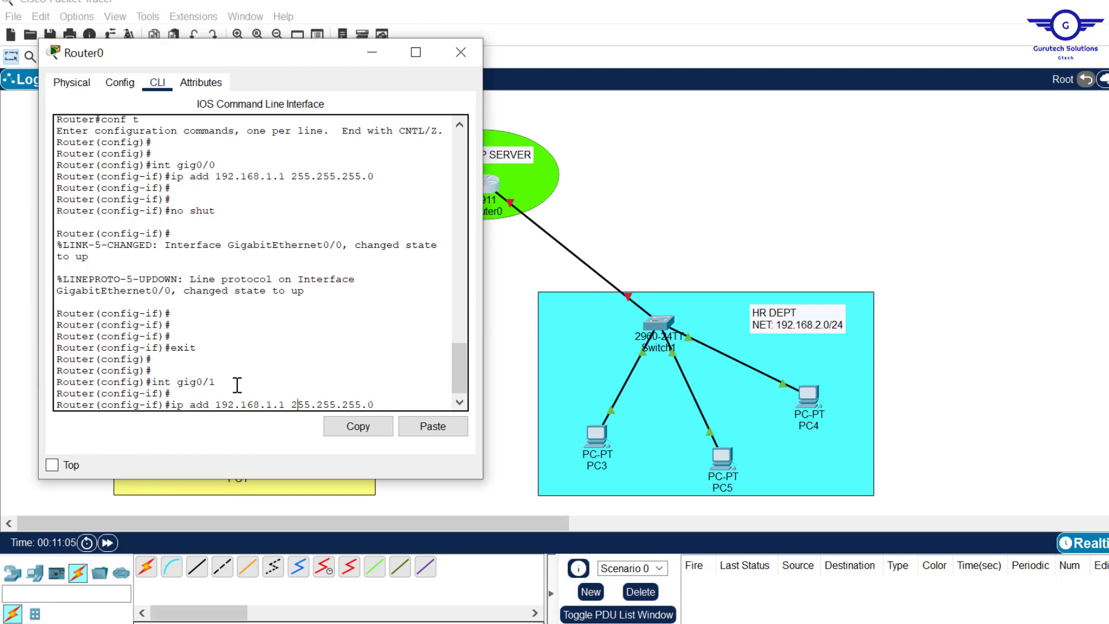
pyautogui.press('Left')
pyautogui.write('2')
pyautogui.press('Return')
pyautogui.press('Return')
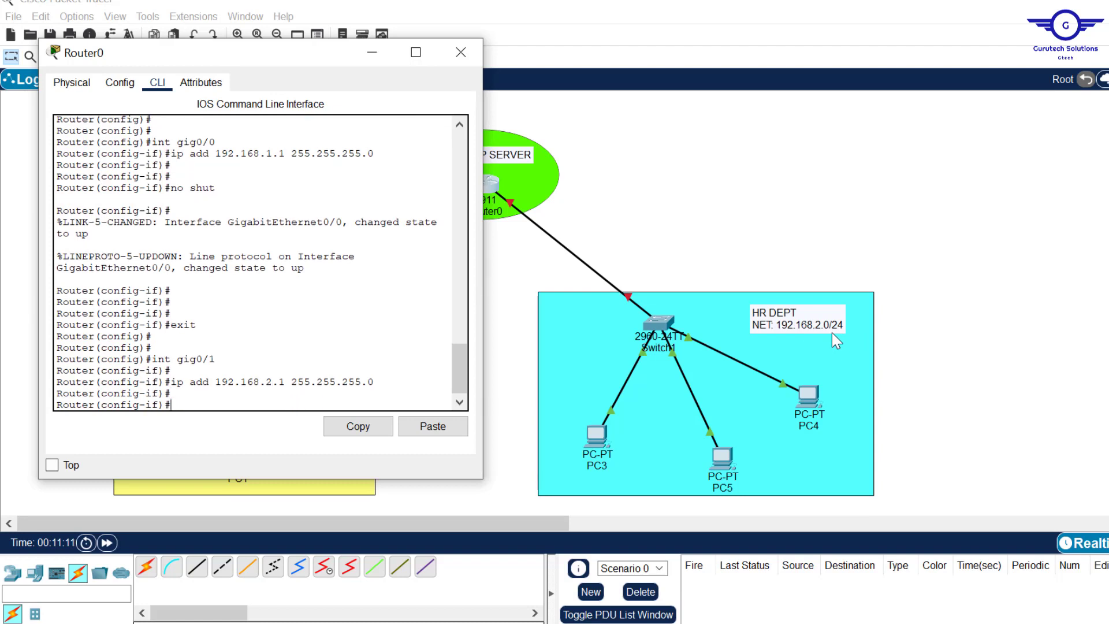
# Enable interface gig0/1 with no shut and exit to global configuration mode
pyautogui.write('no shut')
pyautogui.press('Return')
pyautogui.press('Return')
pyautogui.press('Return')
pyautogui.press('Return')
pyautogui.press('Return')
pyautogui.write('e')
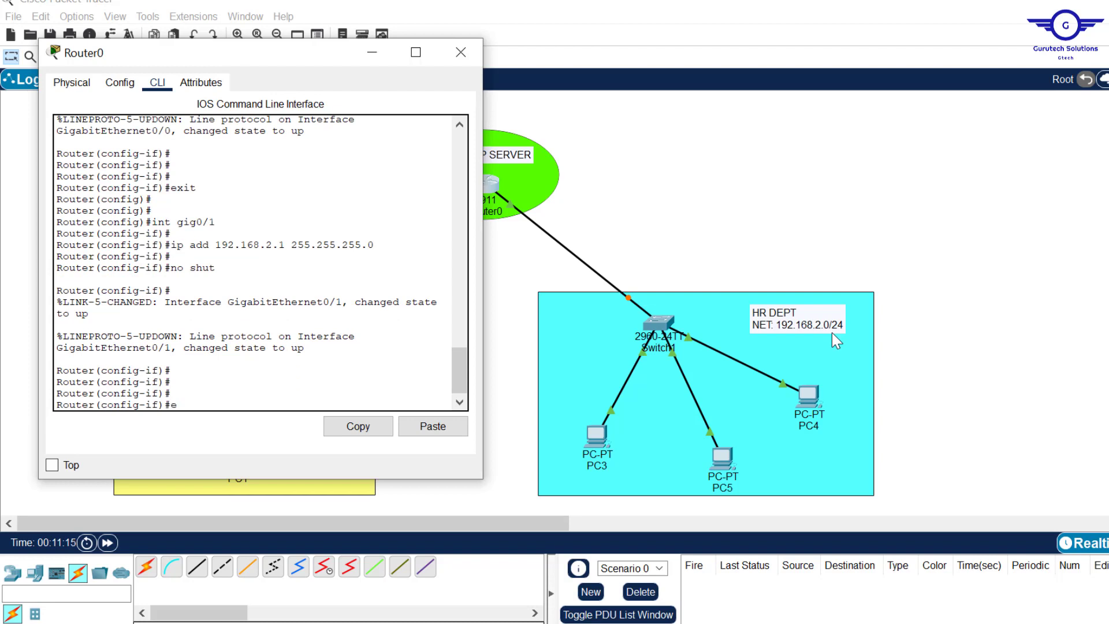
pyautogui.write('xit')
pyautogui.press('Return')
pyautogui.press('Return')
pyautogui.press('Return')
pyautogui.press('Return')
# Save the router configuration with do wr and minimize the Router0 window
pyautogui.write('do')
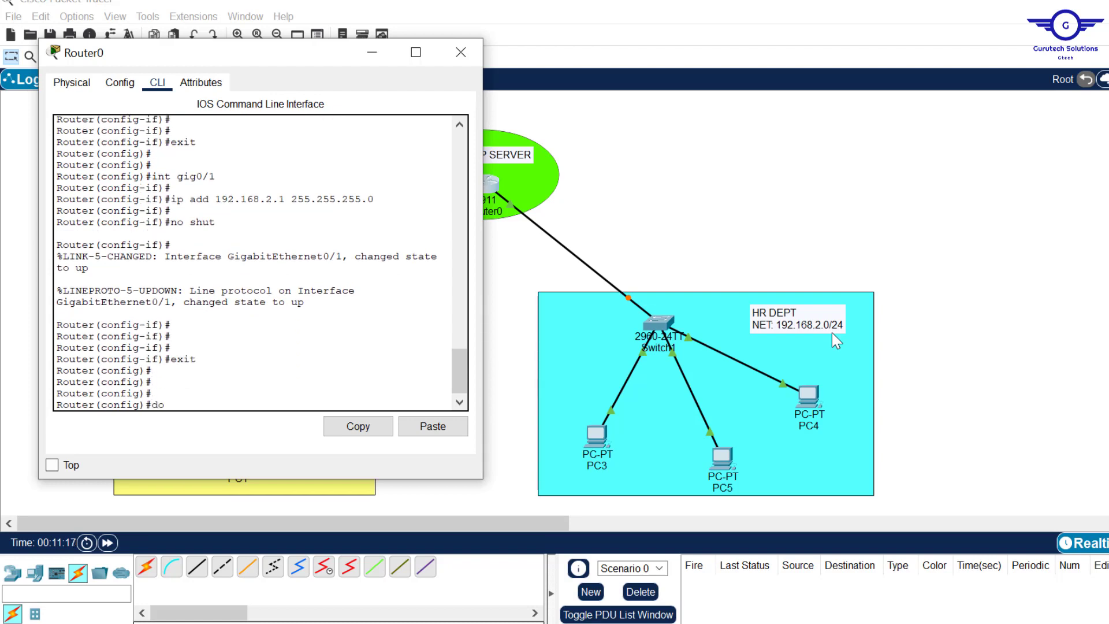
pyautogui.write(' wr')
pyautogui.press('Return')
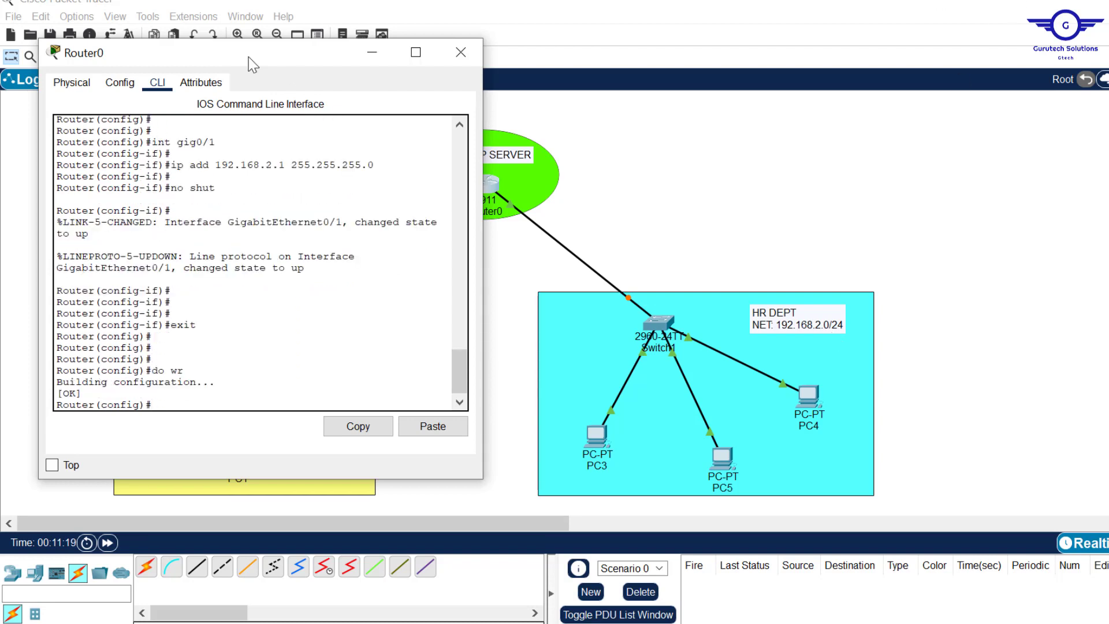
pyautogui.click(371, 54)
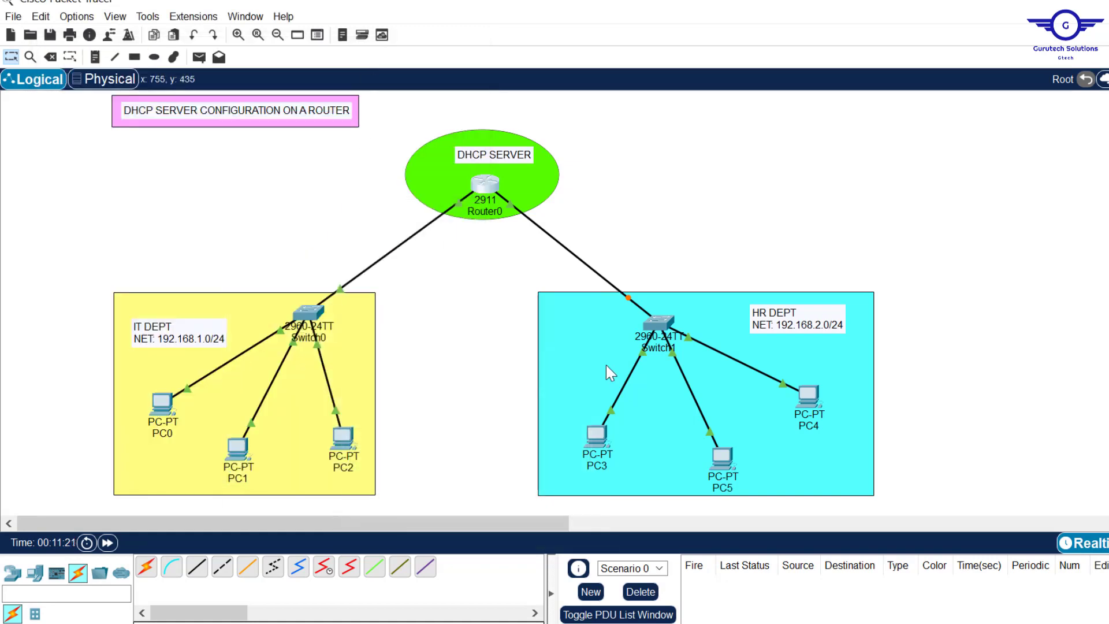
# Switch to the Notepad guide, review step 3 on creating DHCP pools, and return to the Packet Tracer topology
pyautogui.click(806, 623)
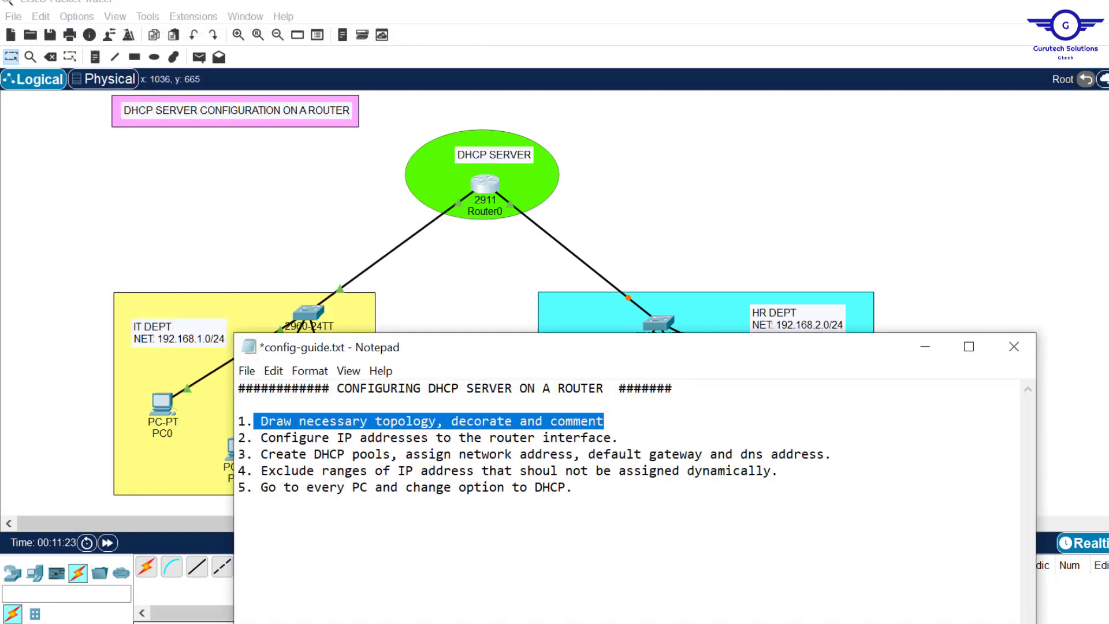
pyautogui.click(648, 439)
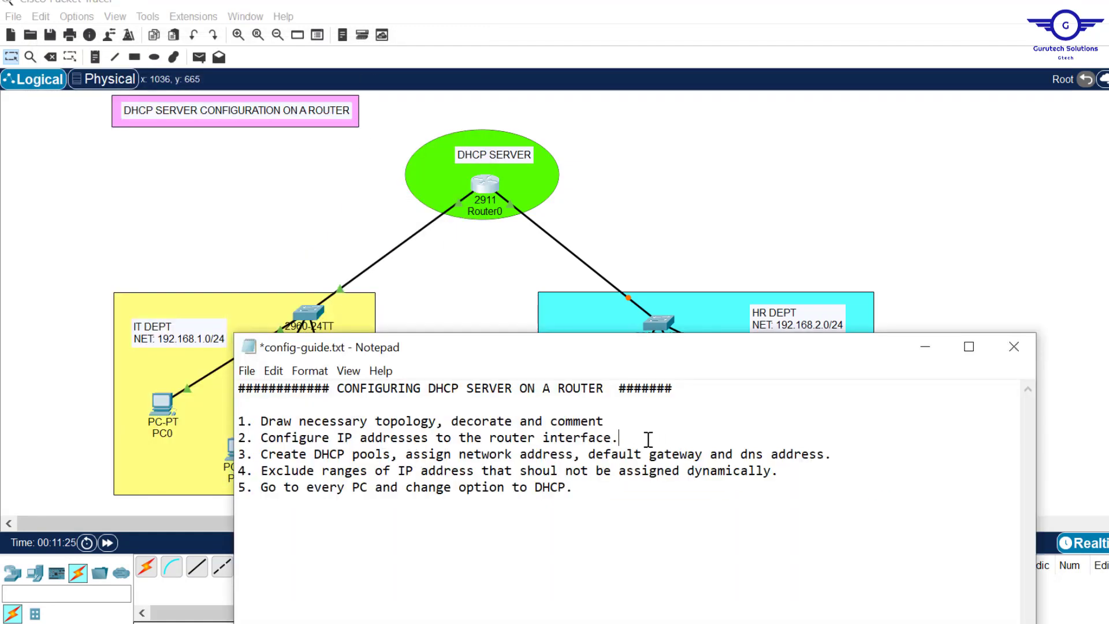
pyautogui.moveTo(847, 460); pyautogui.dragTo(260, 454)
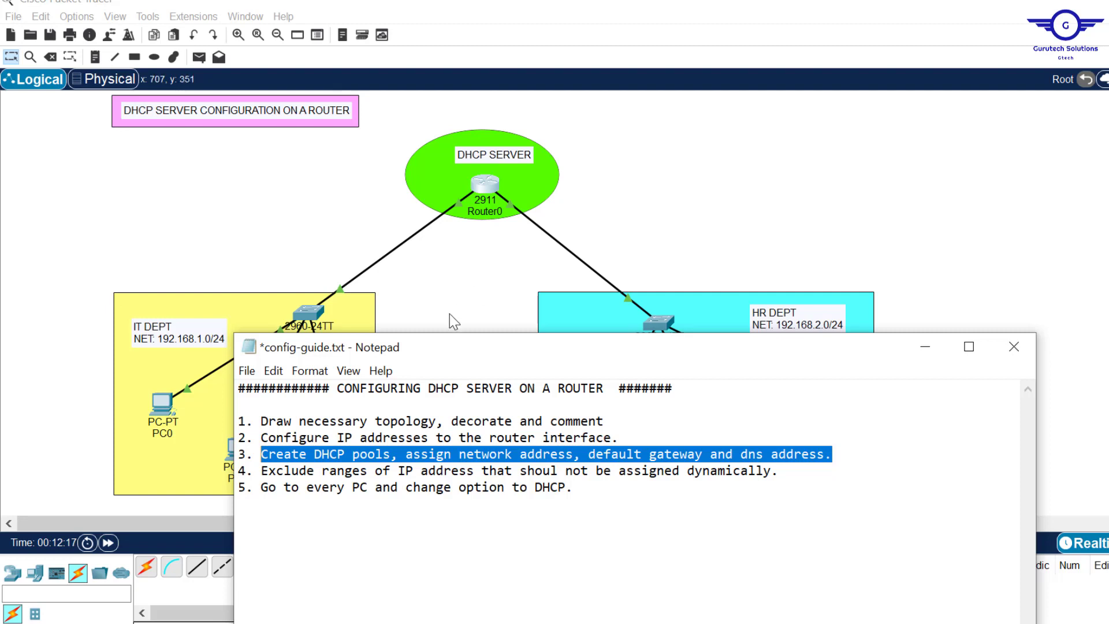
pyautogui.click(454, 277)
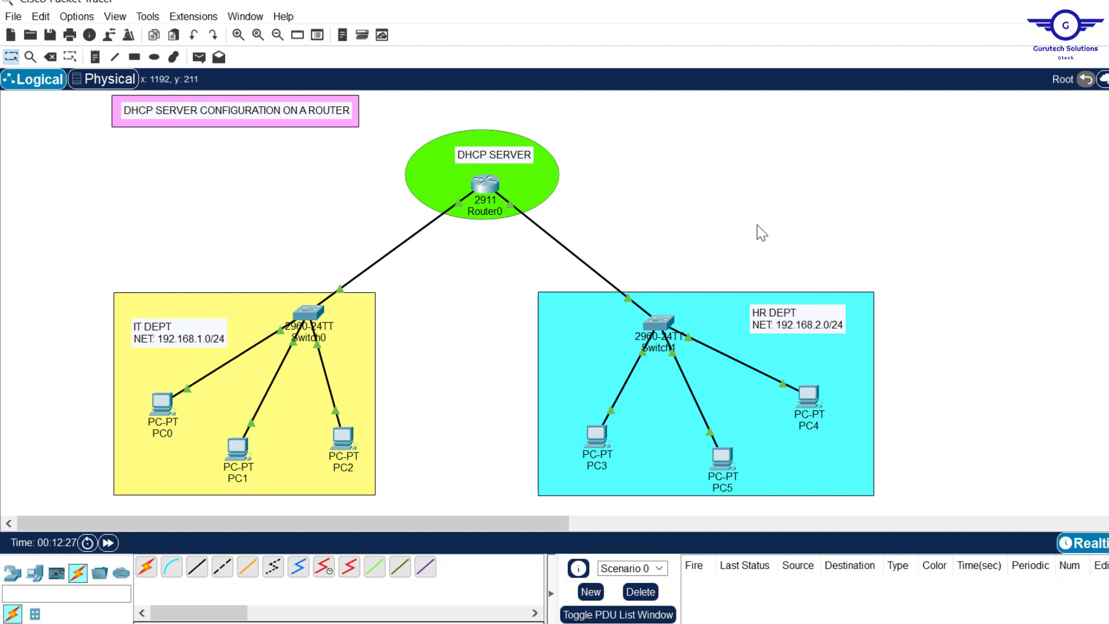
# Reopen Router0's command line and enable the DHCP service with service dhcp
pyautogui.click(480, 196)
pyautogui.moveTo(297, 58); pyautogui.dragTo(621, 116)
pyautogui.press('Return')
pyautogui.press('Return')
pyautogui.press('Return')
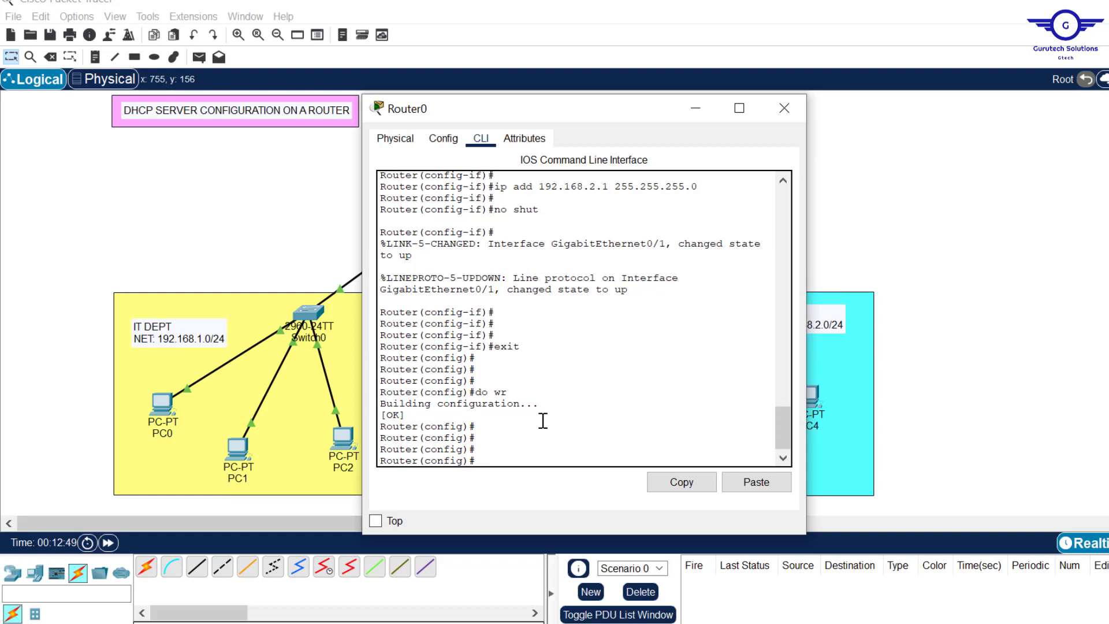
pyautogui.write('service dh')
pyautogui.press('Tab')
pyautogui.press('Return')
pyautogui.press('Return')
pyautogui.press('Return')
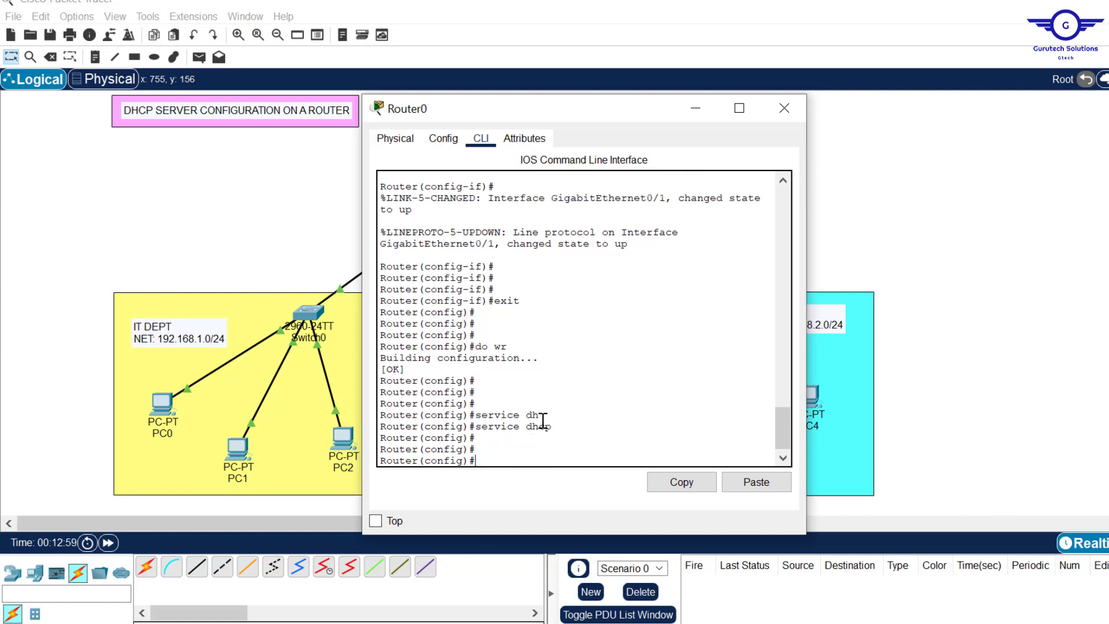
# Create a DHCP pool named IT-Dept-Pool with ip dhcp pool and check its dhcp-config prompt
pyautogui.write('ip dhc')
pyautogui.press('Tab')
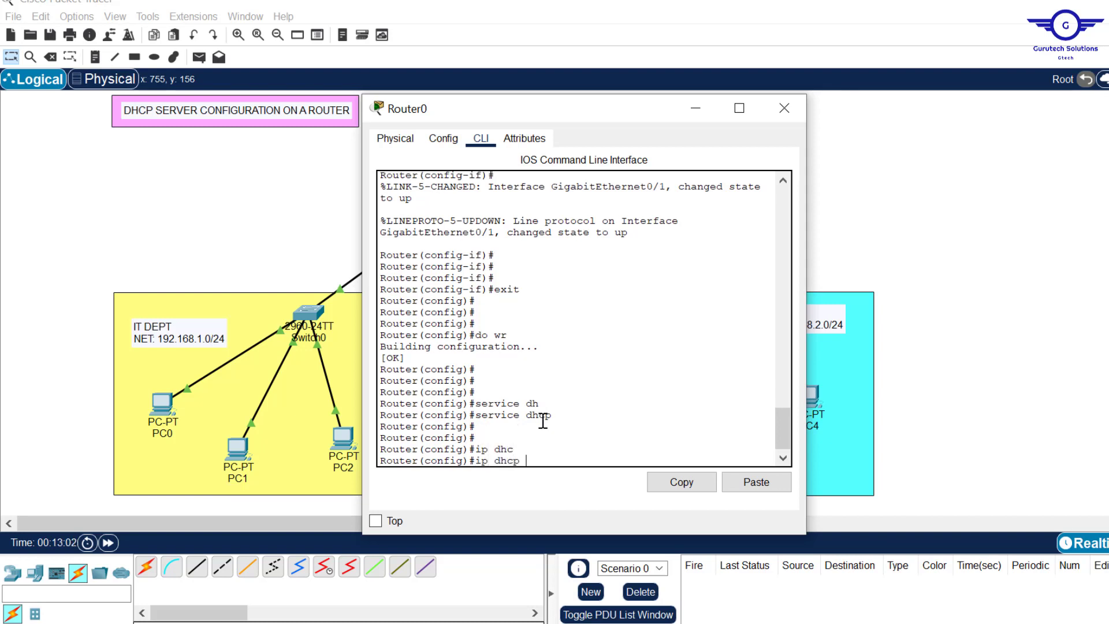
pyautogui.write('p')
pyautogui.press('Tab')
pyautogui.write('I')
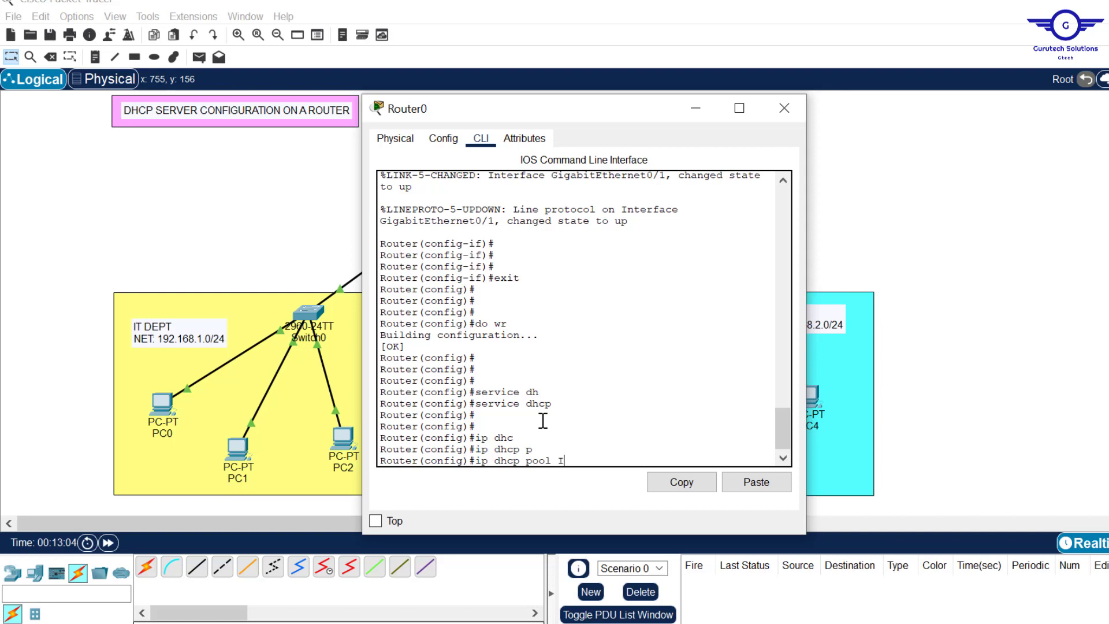
pyautogui.write('T-Dept-Pool')
pyautogui.press('Return')
pyautogui.press('Return')
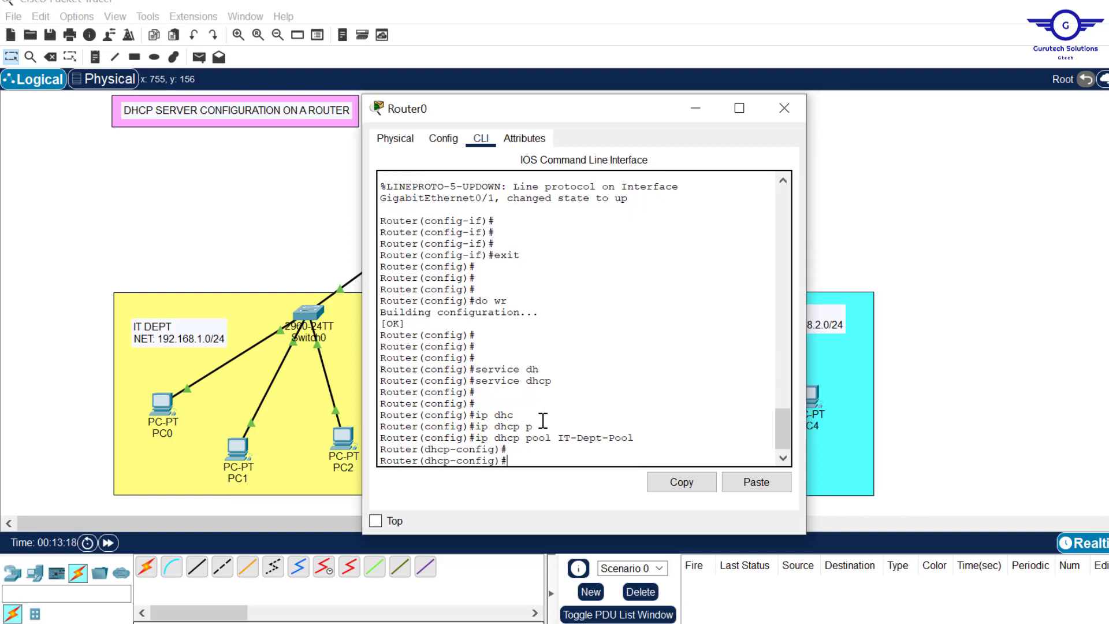
pyautogui.moveTo(520, 462); pyautogui.dragTo(420, 461)
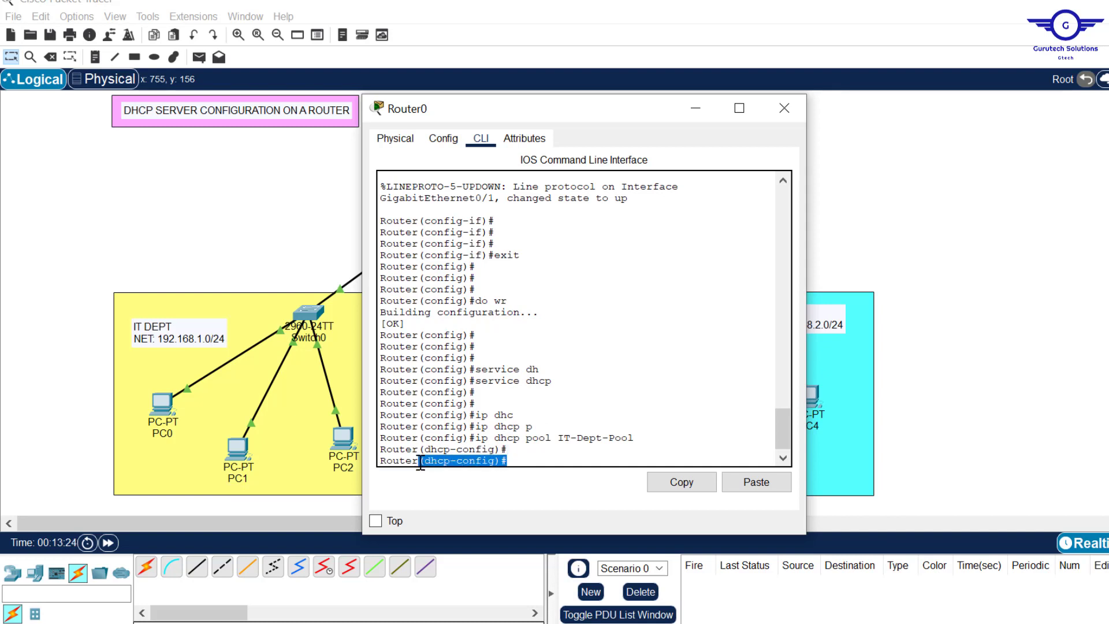
pyautogui.click(542, 462)
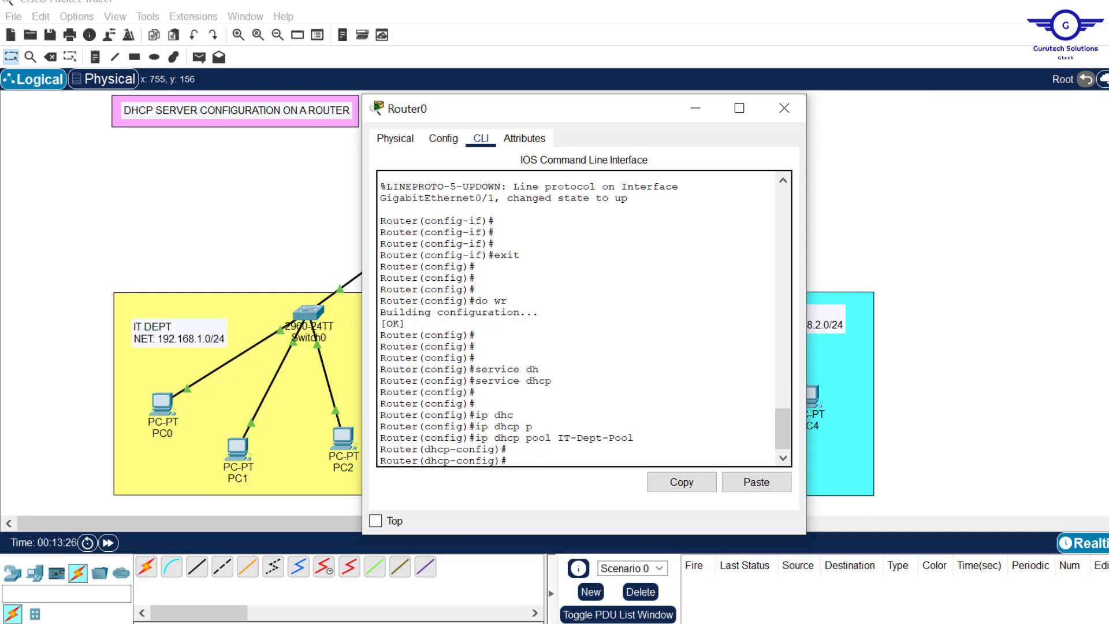
# Consult step 3 of the Notepad guide and assign network 192.168.1.0 255.255.255.0 to the IT pool
pyautogui.hotkey('alt', 'Tab')
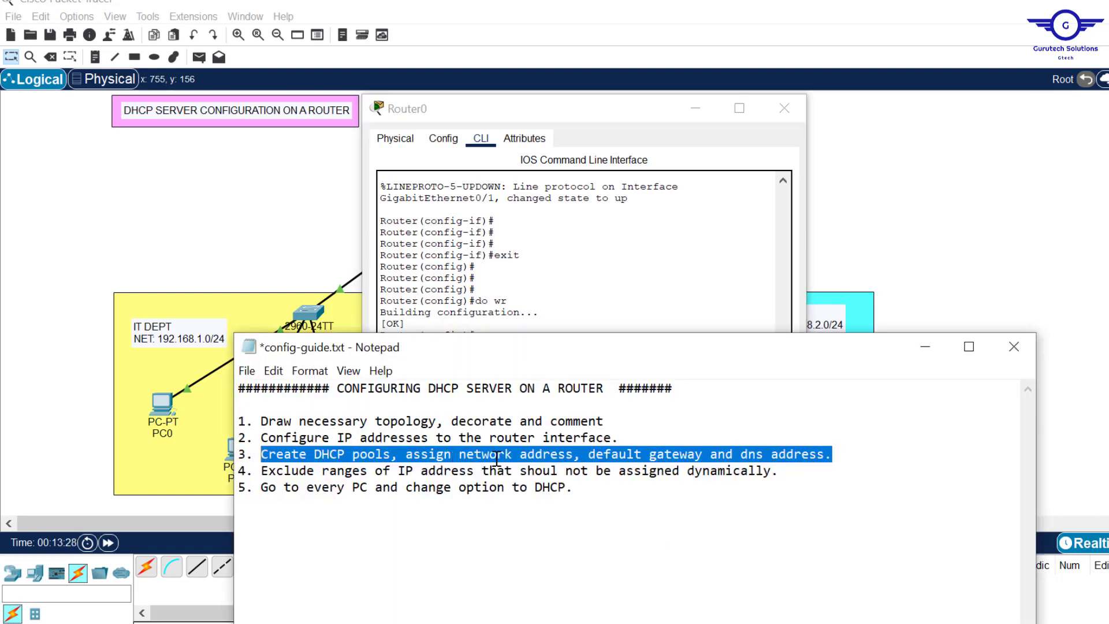
pyautogui.click(692, 326)
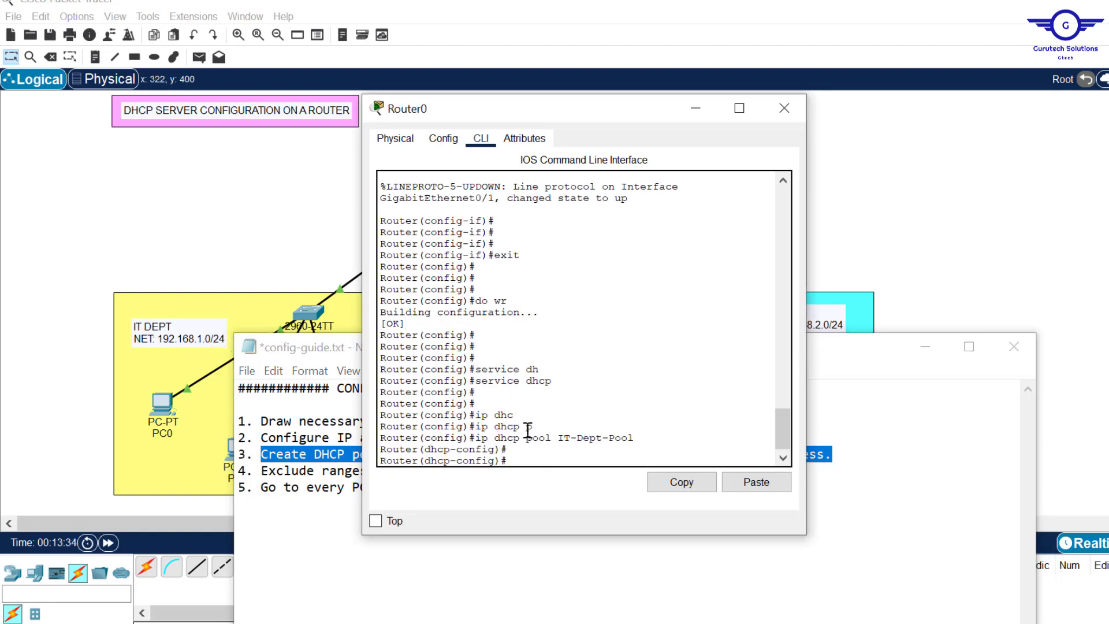
pyautogui.write('net')
pyautogui.press('Tab')
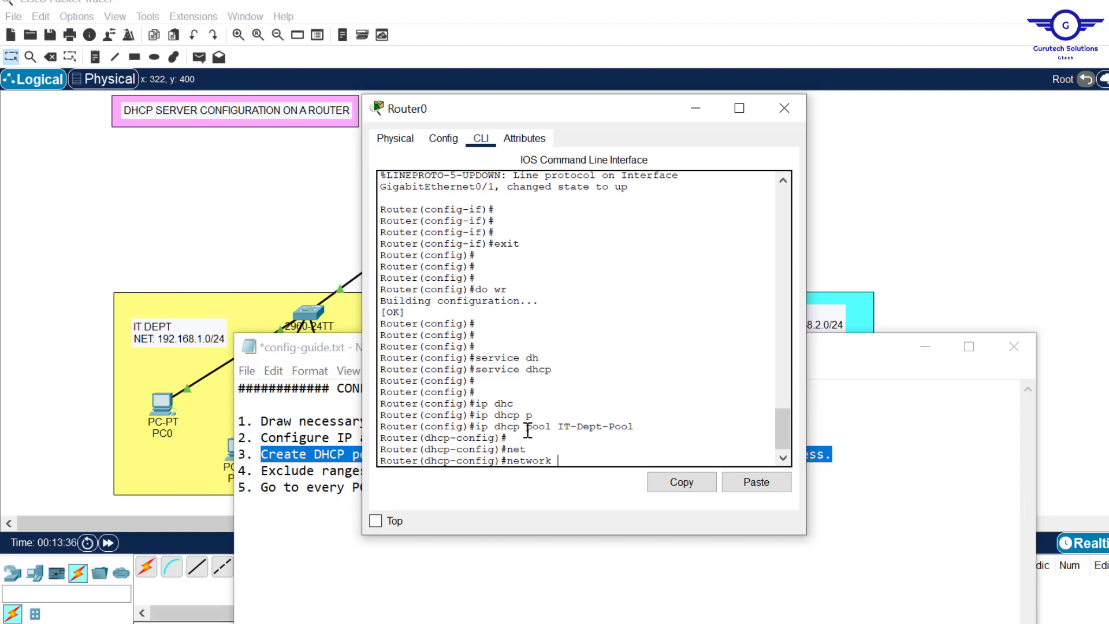
pyautogui.write('192.168.1.0 255.255.2')
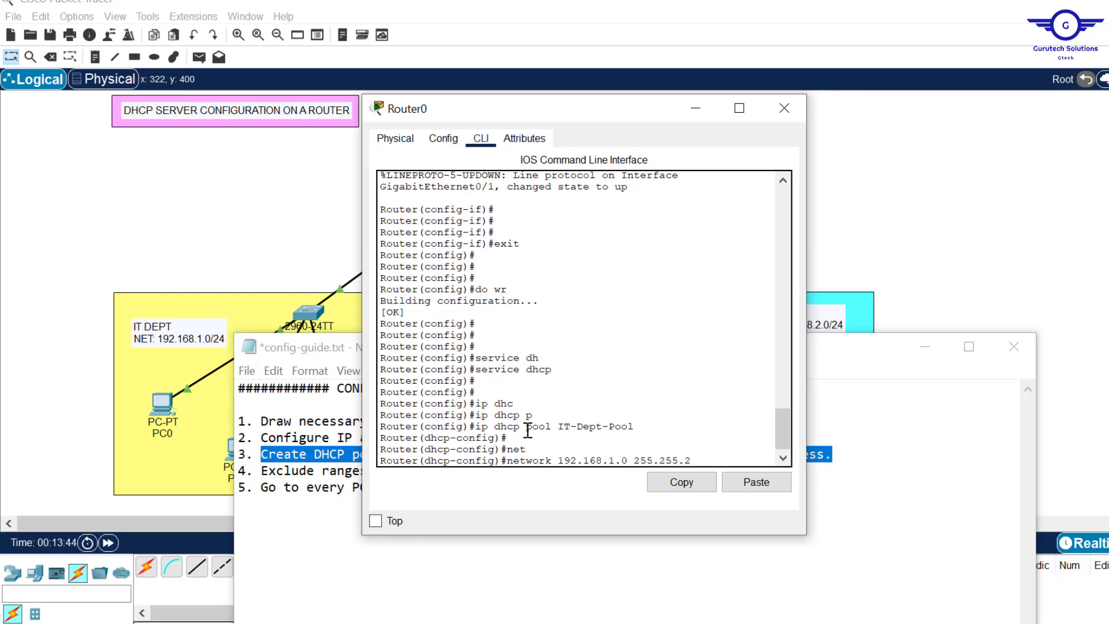
pyautogui.write('55.0')
pyautogui.press('Return')
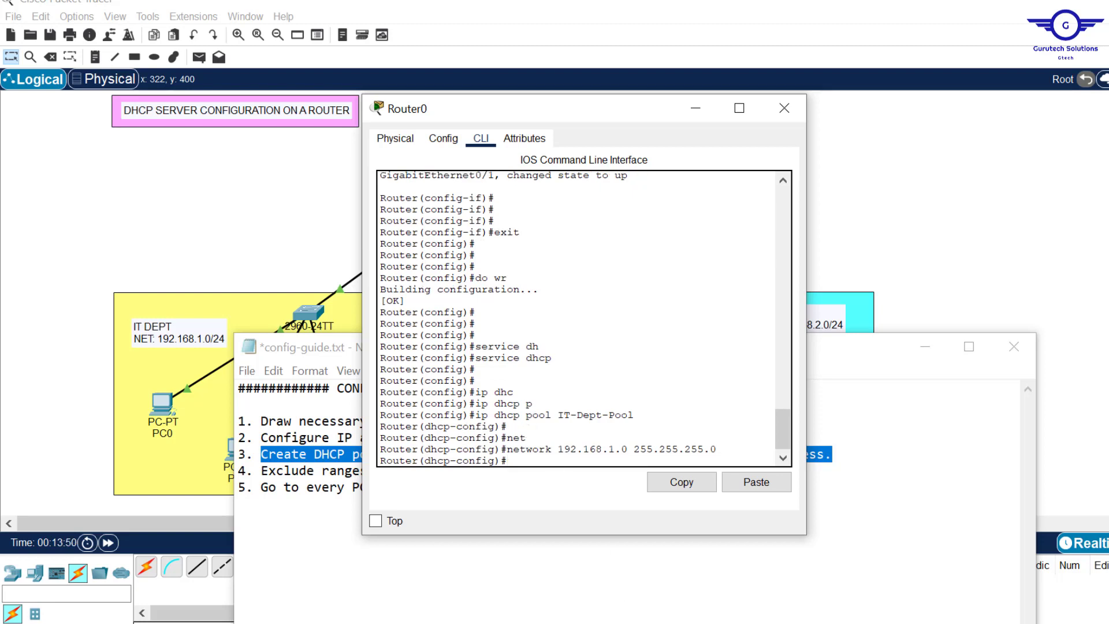
# Review the guide and topology, and set the IT pool's default-router to 192.168.1.1
pyautogui.hotkey('alt', 'Tab')
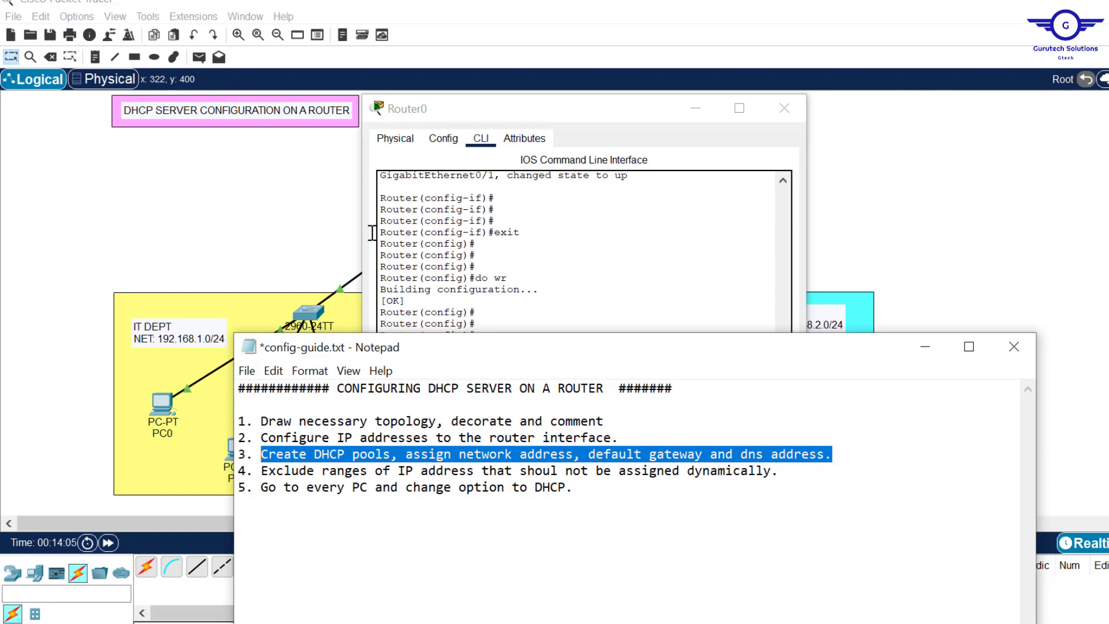
pyautogui.click(301, 237)
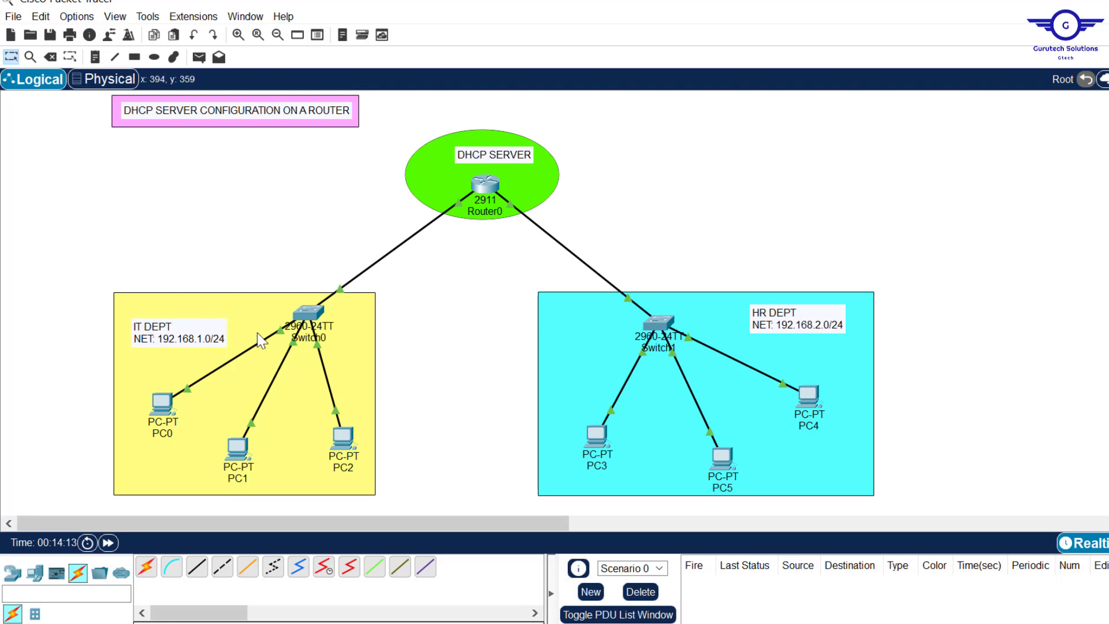
pyautogui.click(489, 198)
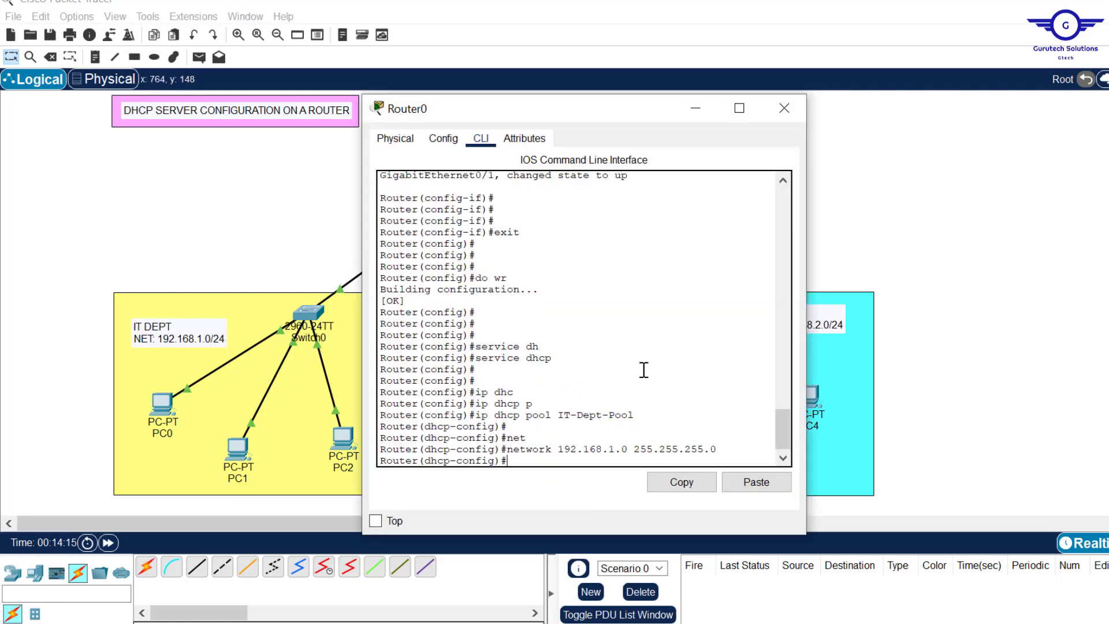
pyautogui.write('defa')
pyautogui.press('Tab')
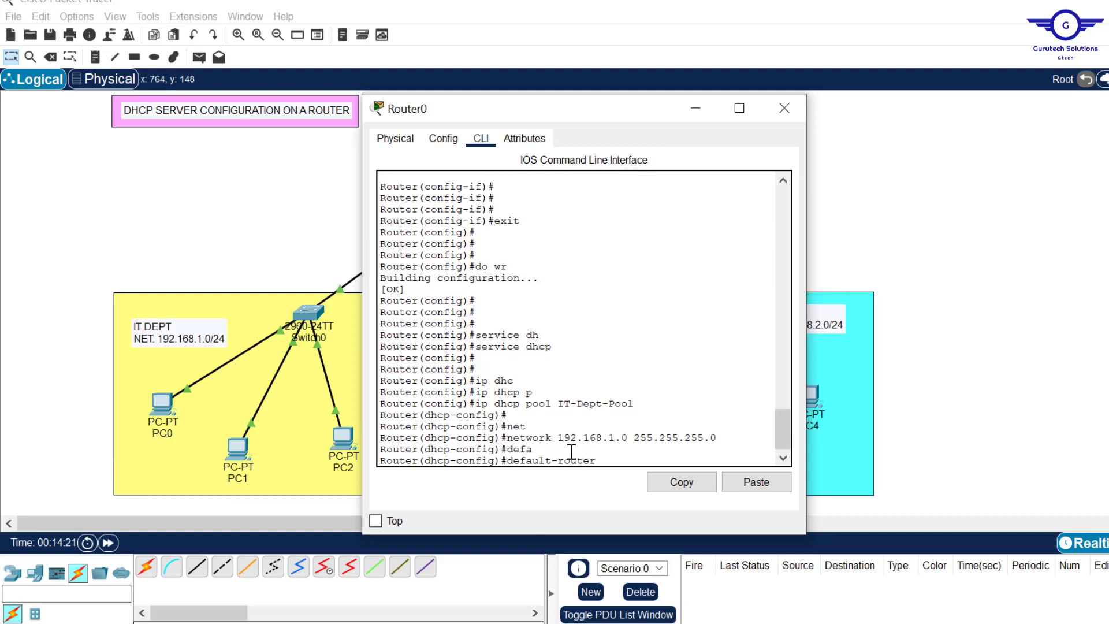
pyautogui.write('192')
pyautogui.write('68.1.1')
pyautogui.click(277, 247)
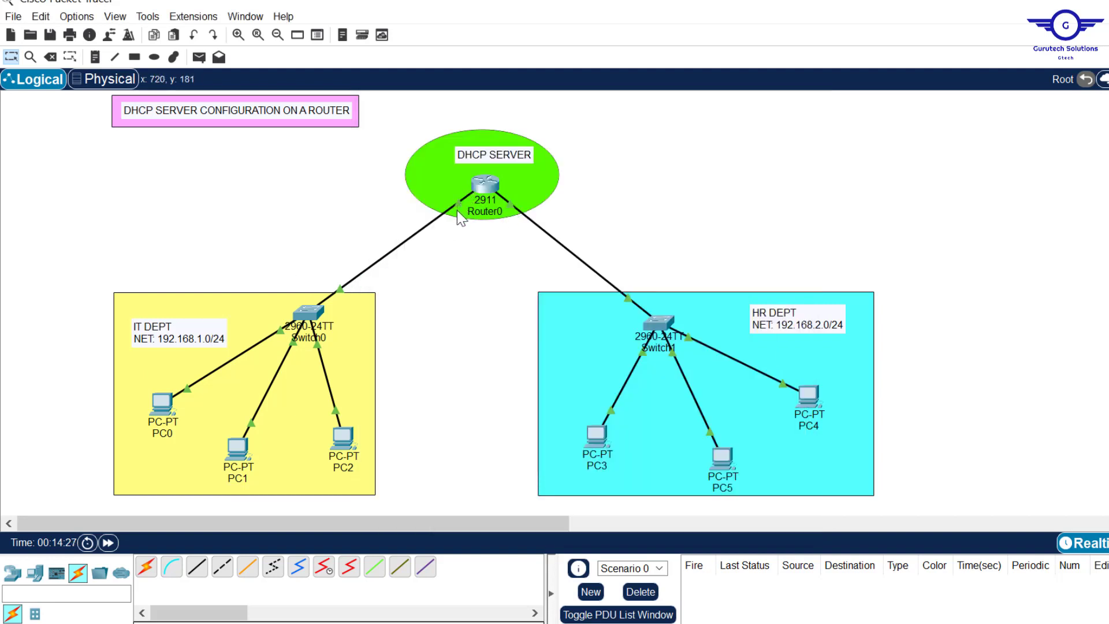
pyautogui.click(483, 187)
pyautogui.press('Return')
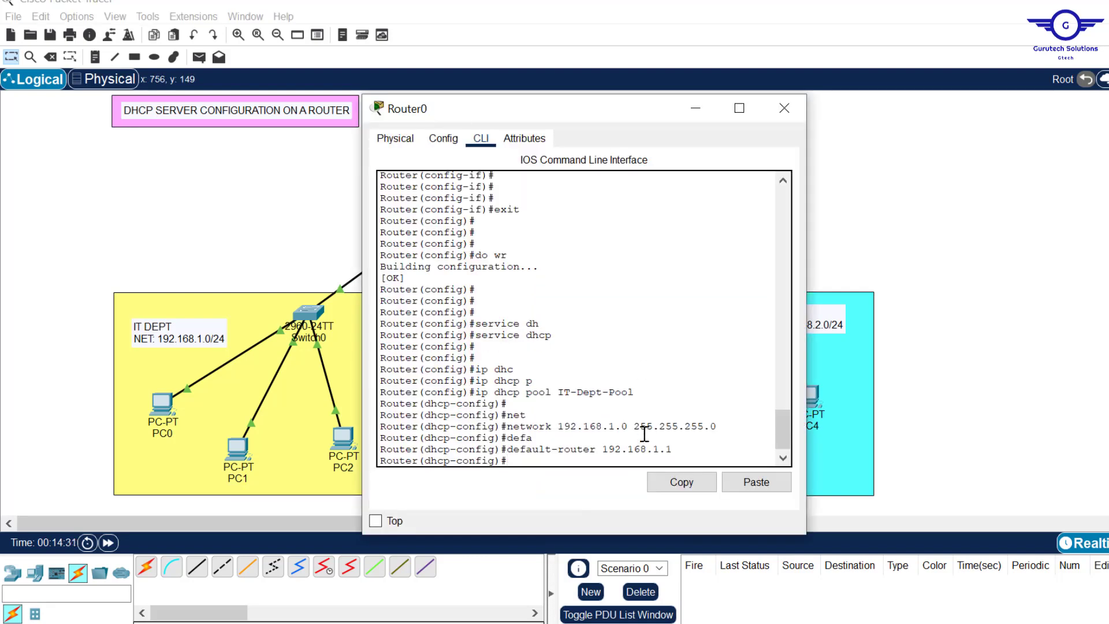
# Check the Notepad guide for the remaining pool setting and set the IT pool's dns-server to 192.168.1.1
pyautogui.hotkey('alt', 'Tab')
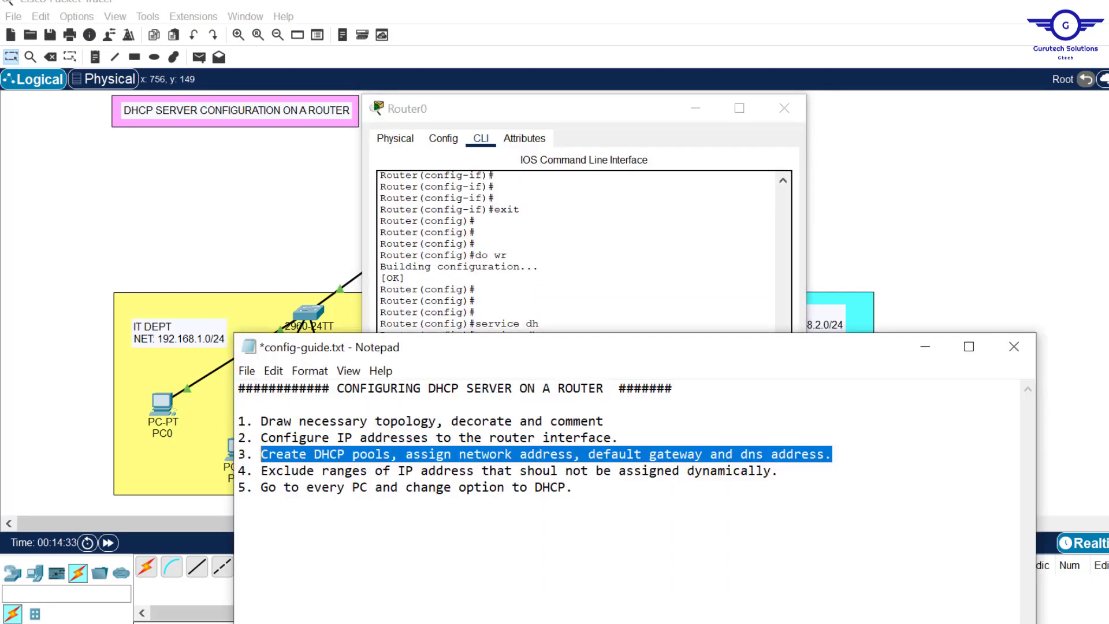
pyautogui.click(617, 288)
pyautogui.press('Return')
pyautogui.press('Return')
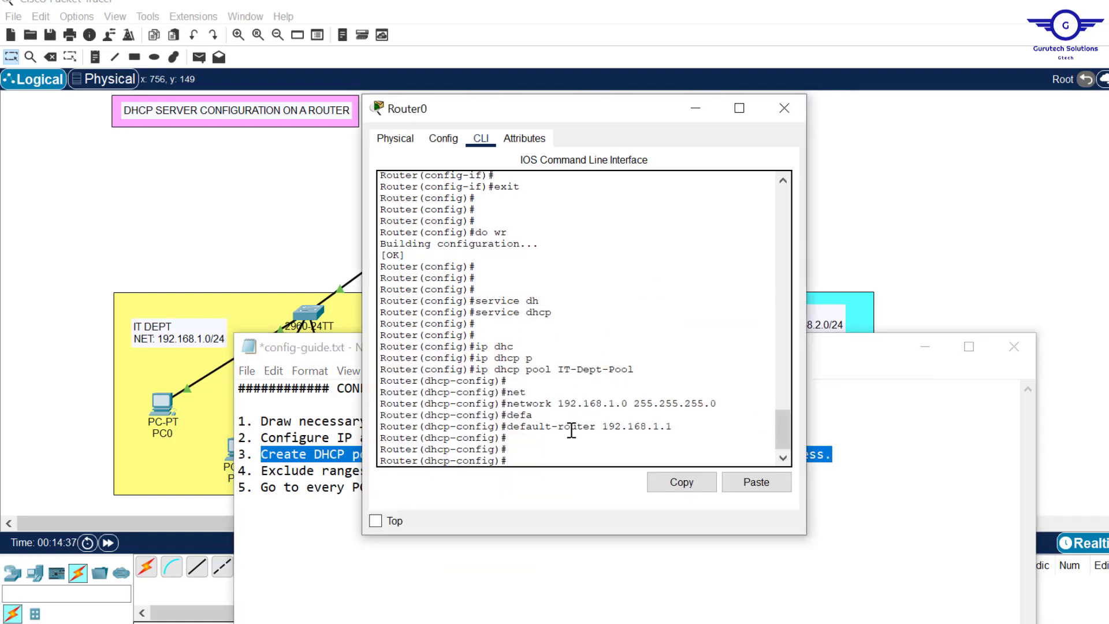
pyautogui.moveTo(686, 433)
pyautogui.mouseDown()
pyautogui.moveTo(603, 426)
pyautogui.moveTo(679, 426)
pyautogui.mouseUp()
pyautogui.click(606, 426)
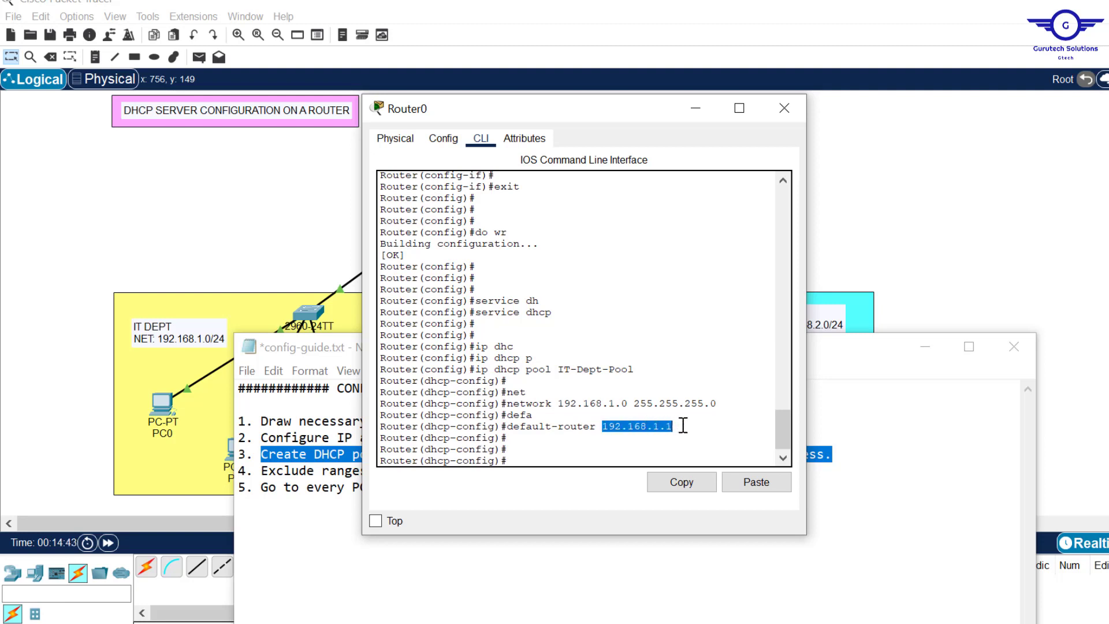
pyautogui.click(580, 447)
pyautogui.write('dn')
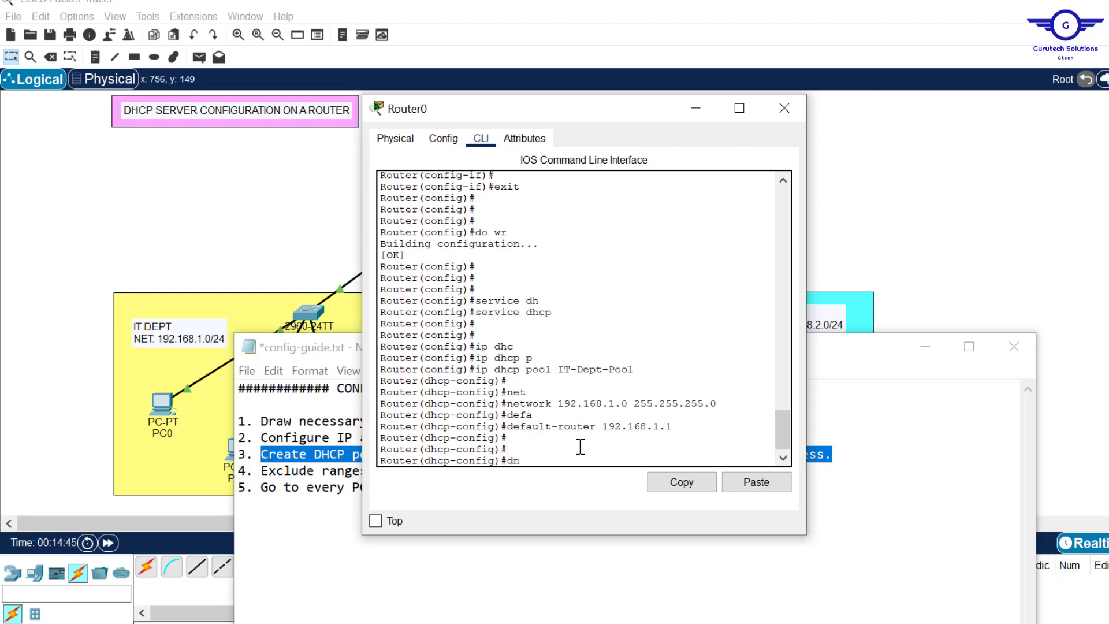
pyautogui.press('Tab')
pyautogui.write('192')
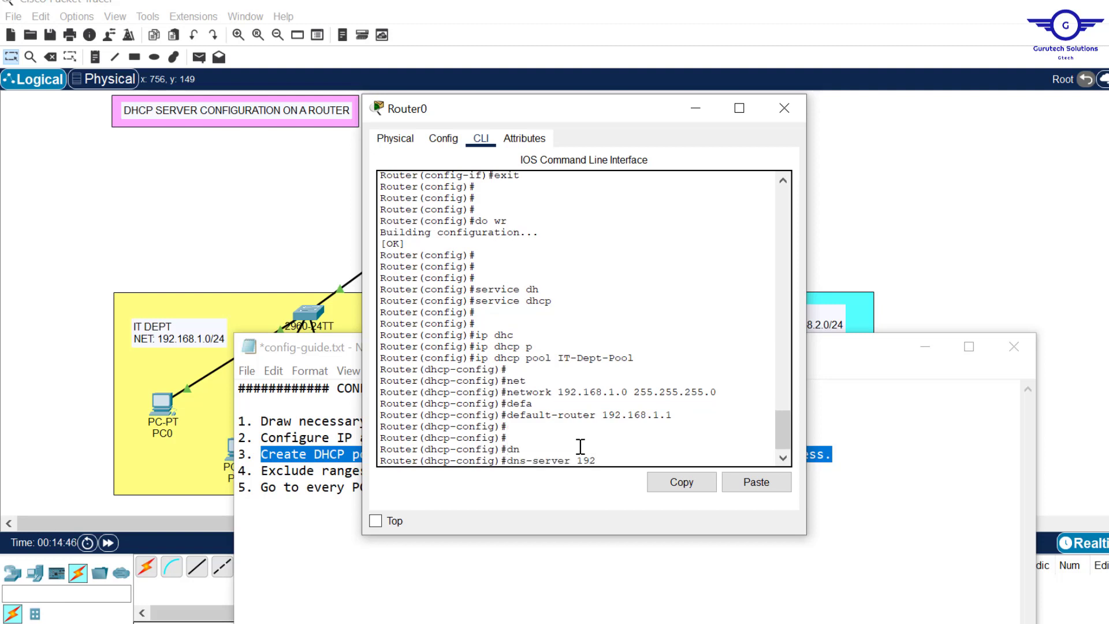
pyautogui.write('.168.1.1')
pyautogui.press('Return')
pyautogui.press('Return')
pyautogui.press('Return')
# Exit the IT pool's DHCP configuration to return to global configuration mode
pyautogui.write('exit')
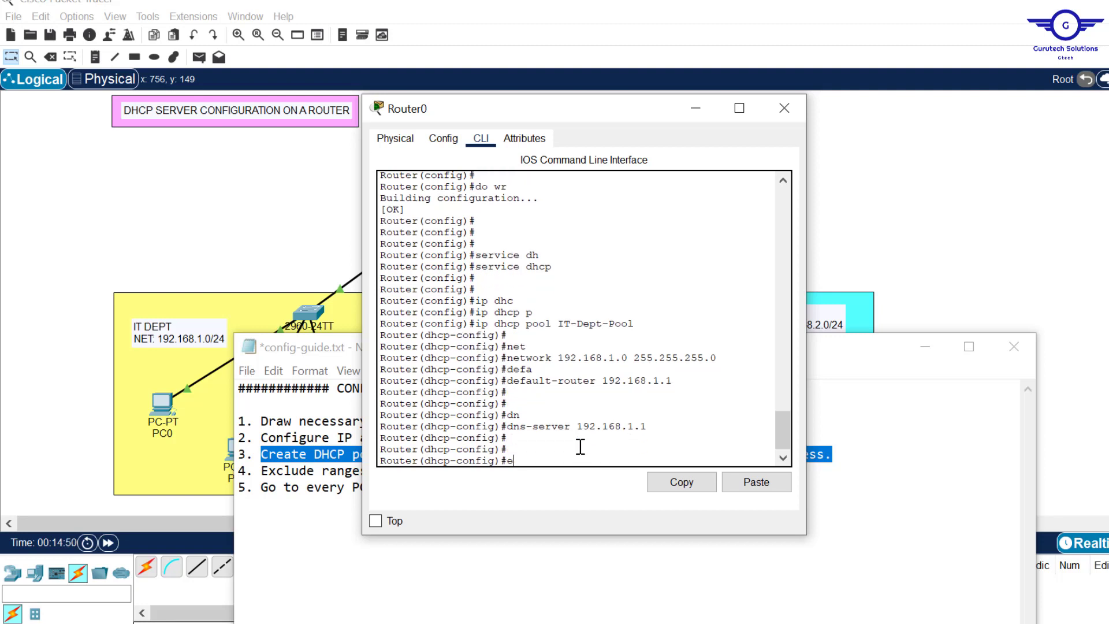
pyautogui.press('Return')
pyautogui.press('Return')
pyautogui.press('Return')
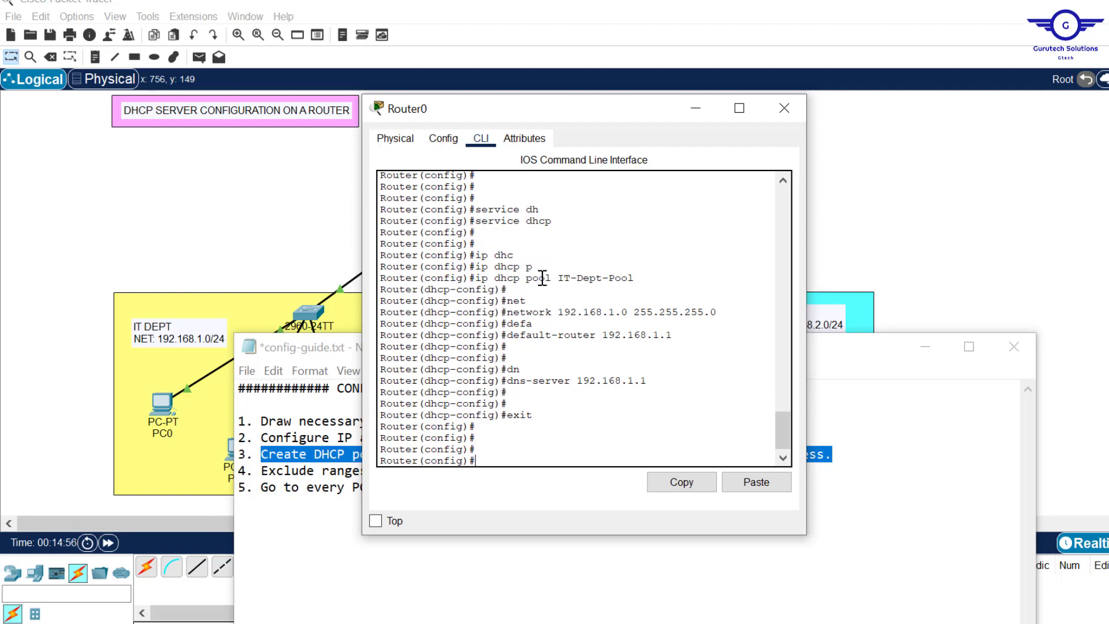
# Try to create the HR department pool with the command ip dhcp HR-Dept-Pool
pyautogui.write('ip dh')
pyautogui.press('Tab')
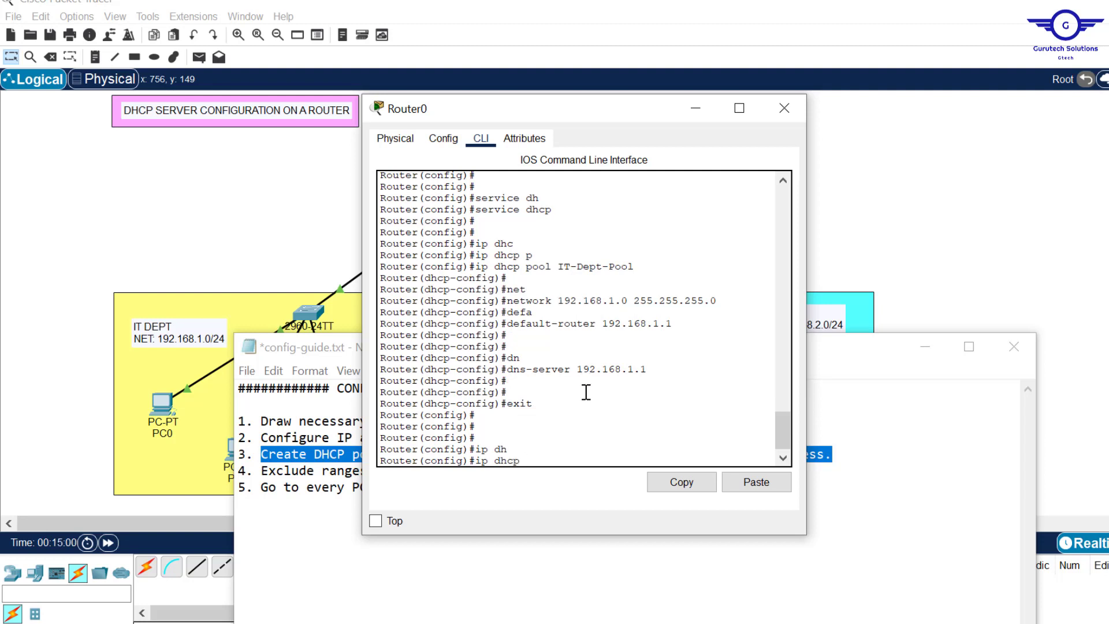
pyautogui.write('HR-Dept-Poll')
pyautogui.press('BackSpace')
pyautogui.press('BackSpace')
pyautogui.write('ol')
pyautogui.press('Return')
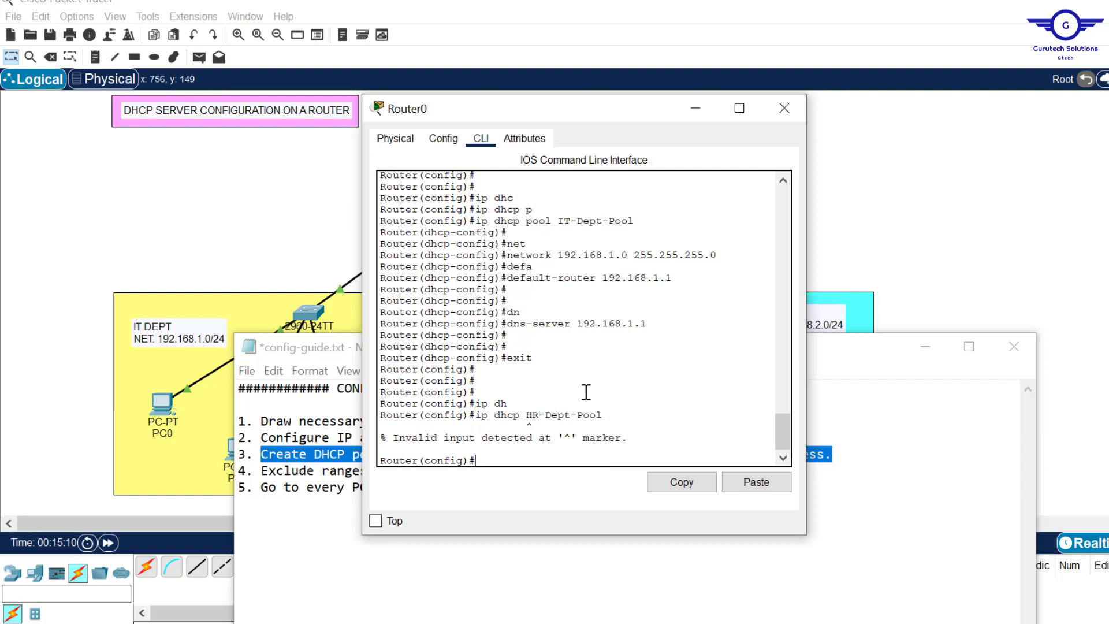
# Recall the HR command and add the missing pool keyword to run ip dhcp pool HR-Dept-Pool
pyautogui.press('Up')
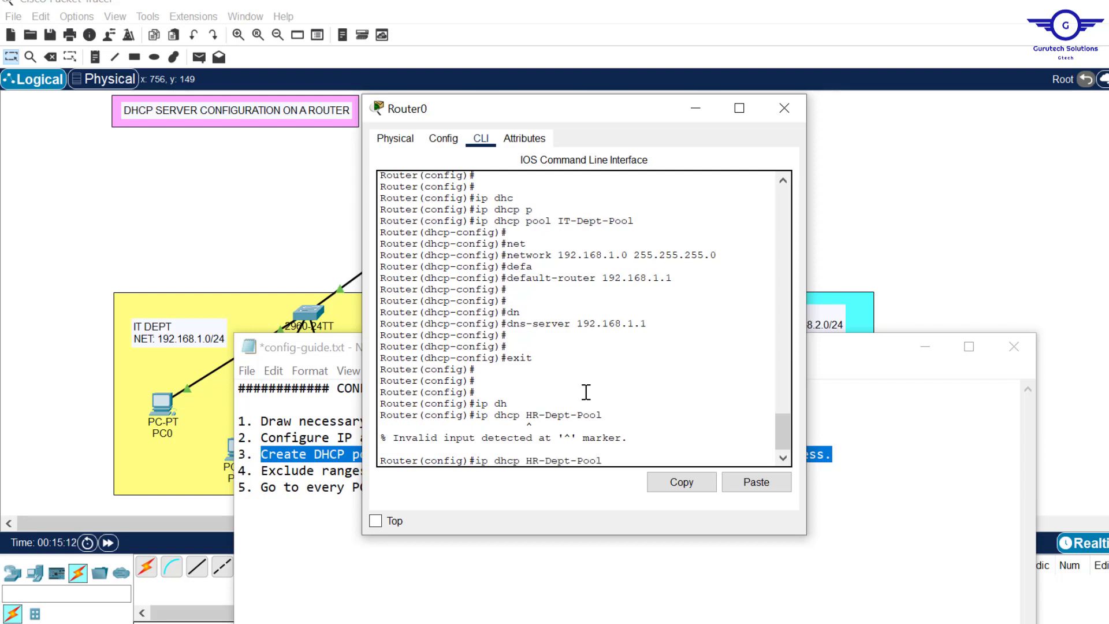
pyautogui.press('Left')
pyautogui.press('Left')
pyautogui.press('Left')
pyautogui.press('Left')
pyautogui.press('Left')
pyautogui.press('Left')
pyautogui.press('Left')
pyautogui.press('Left')
pyautogui.write('pool')
pyautogui.press('Return')
pyautogui.press('Return')
pyautogui.press('Return')
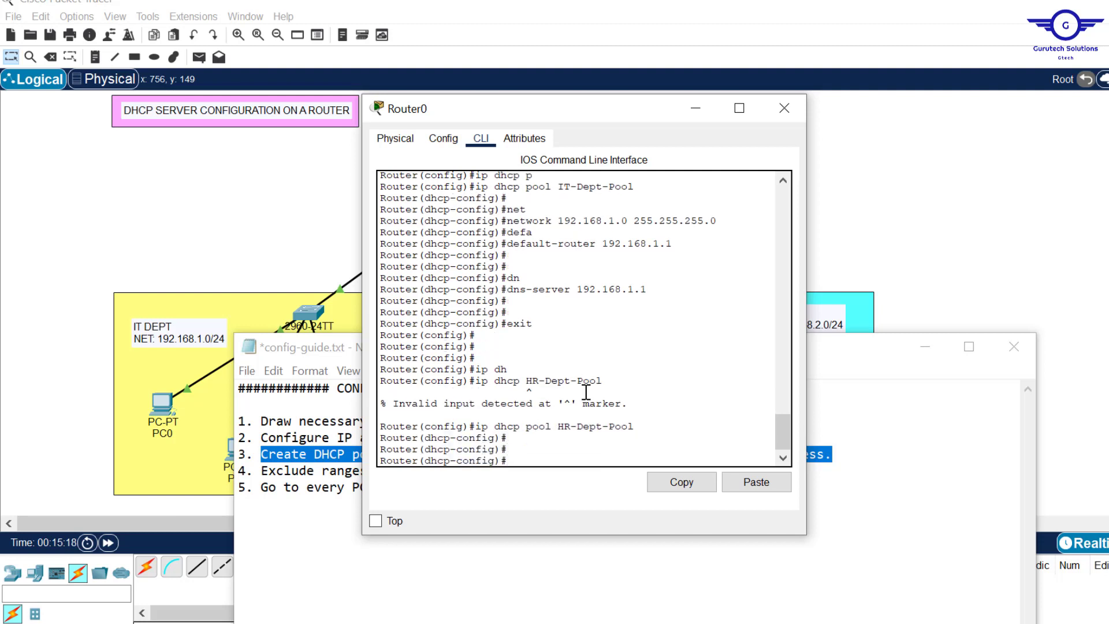
pyautogui.moveTo(552, 428); pyautogui.dragTo(512, 428)
pyautogui.moveTo(635, 427); pyautogui.dragTo(559, 427)
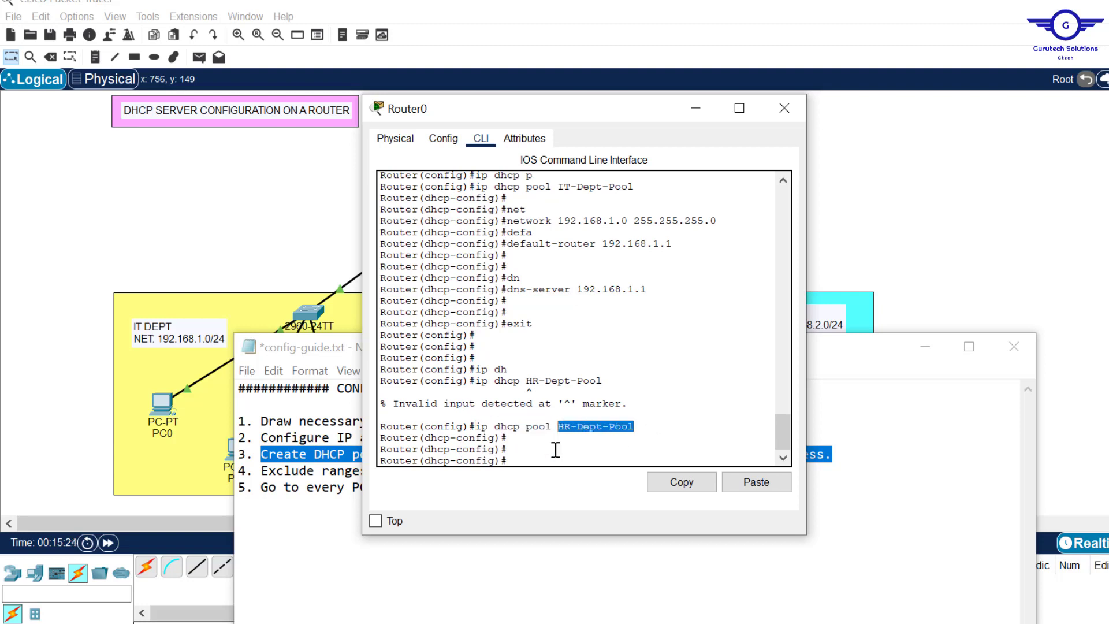
pyautogui.click(555, 450)
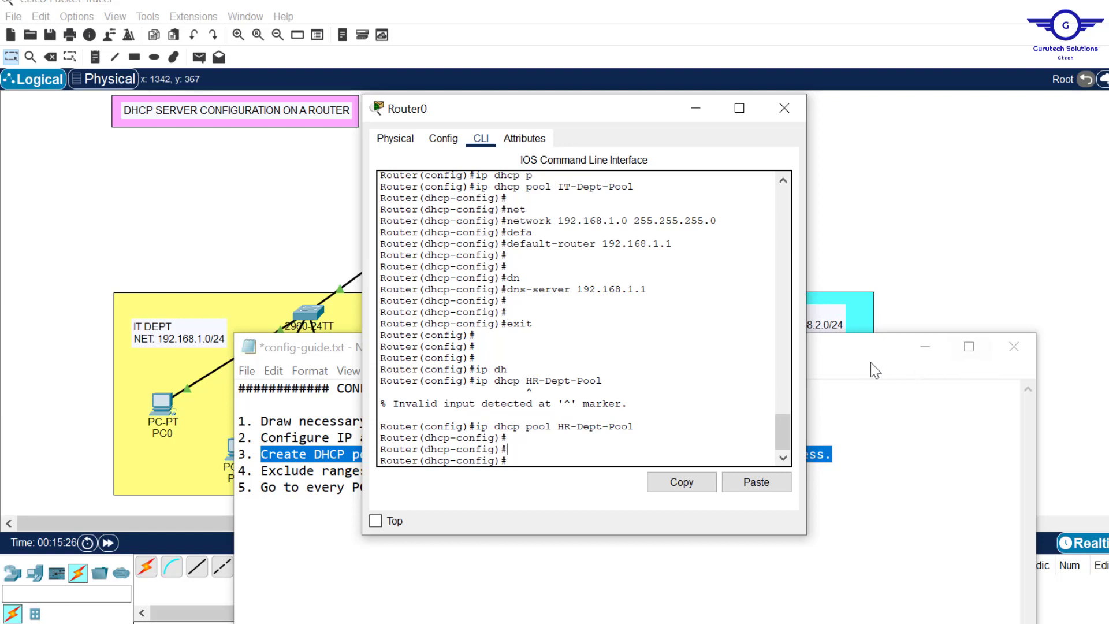
# Minimize the Notepad guide and assign network 192.168.2.0 255.255.255.0 to the HR pool by editing the recalled network command
pyautogui.click(925, 347)
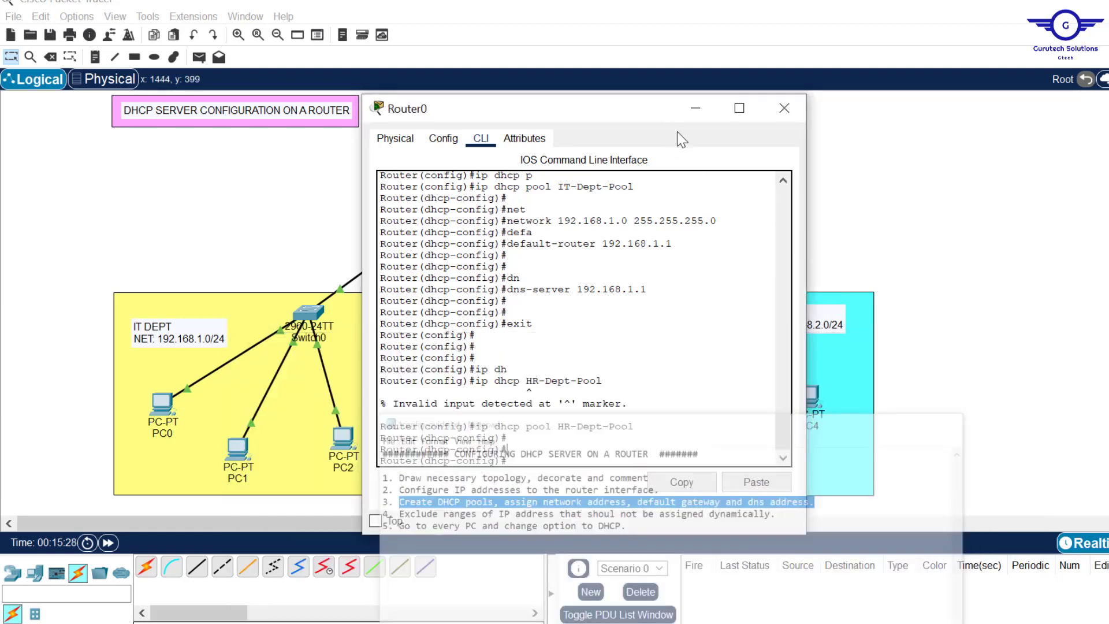
pyautogui.moveTo(559, 100); pyautogui.dragTo(547, 107)
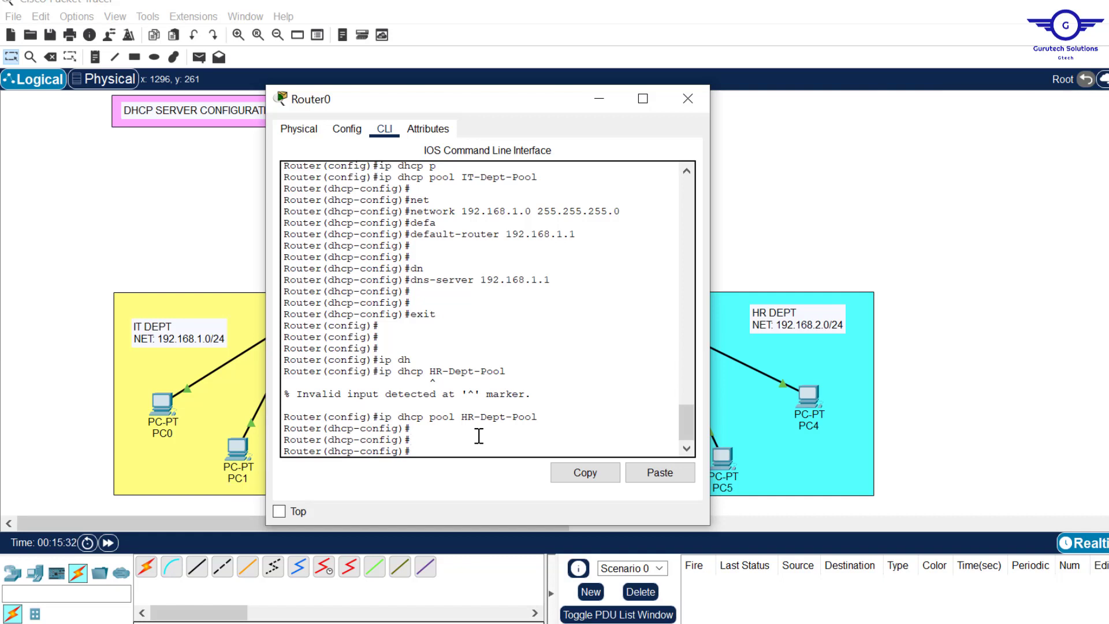
pyautogui.press('Up')
pyautogui.press('Up')
pyautogui.press('Up')
pyautogui.press('Up')
pyautogui.press('Up')
pyautogui.press('Up')
pyautogui.press('Up')
pyautogui.press('Left')
pyautogui.press('Left')
pyautogui.press('Left')
pyautogui.press('Left')
pyautogui.press('Left')
pyautogui.press('Left')
pyautogui.press('Left')
pyautogui.press('Left')
pyautogui.press('Left')
pyautogui.press('Left')
pyautogui.press('Left')
pyautogui.press('Left')
pyautogui.press('Left')
pyautogui.press('Left')
pyautogui.press('Left')
pyautogui.press('Left')
pyautogui.press('BackSpace')
pyautogui.write('2')
pyautogui.press('Return')
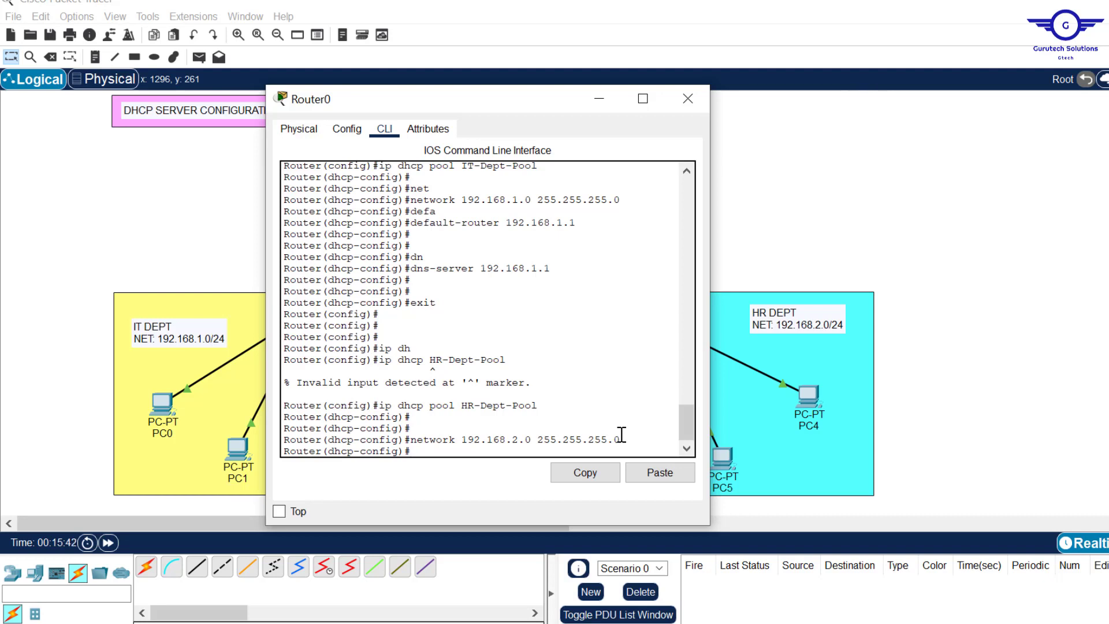
# Set the HR pool's default gateway with the command default-router 192.168.2.1
pyautogui.write('def')
pyautogui.press('Tab')
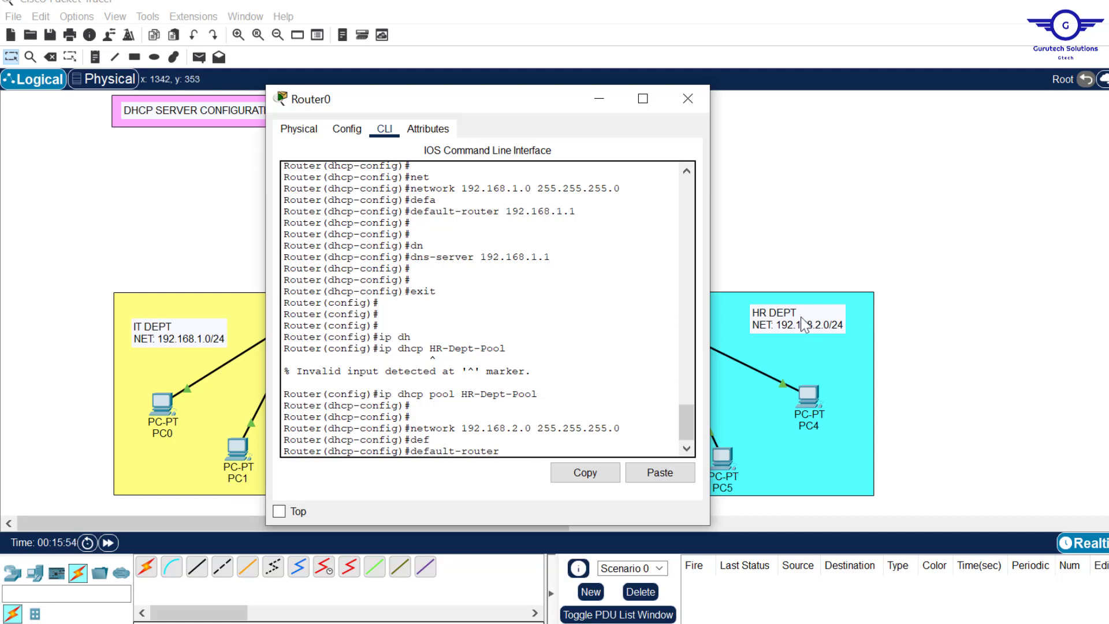
pyautogui.click(798, 196)
pyautogui.moveTo(798, 196); pyautogui.dragTo(691, 215)
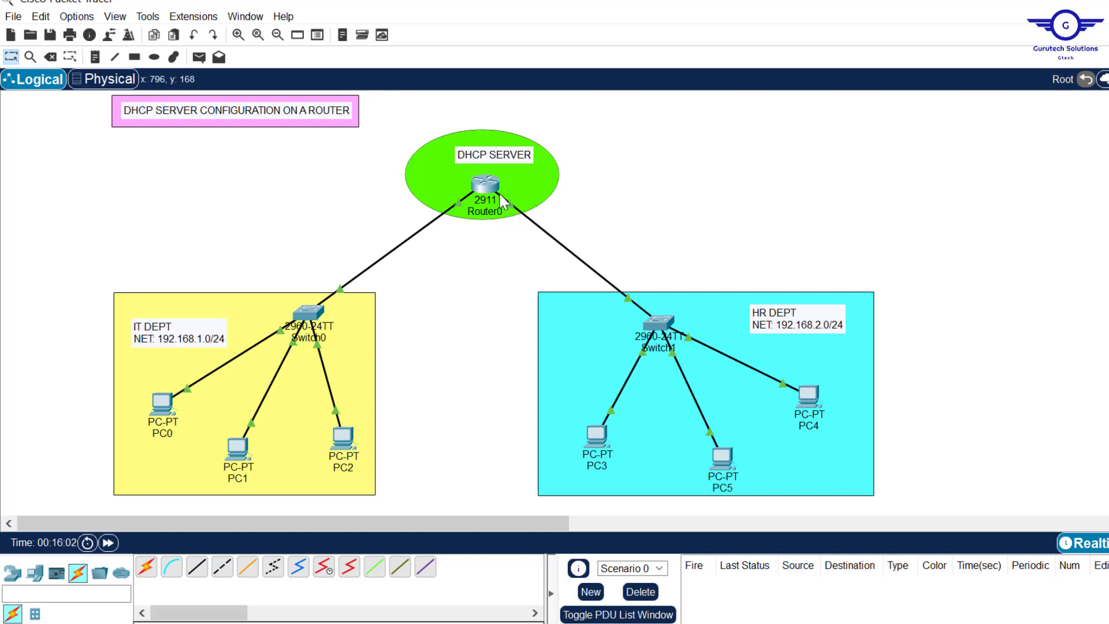
pyautogui.moveTo(483, 186)
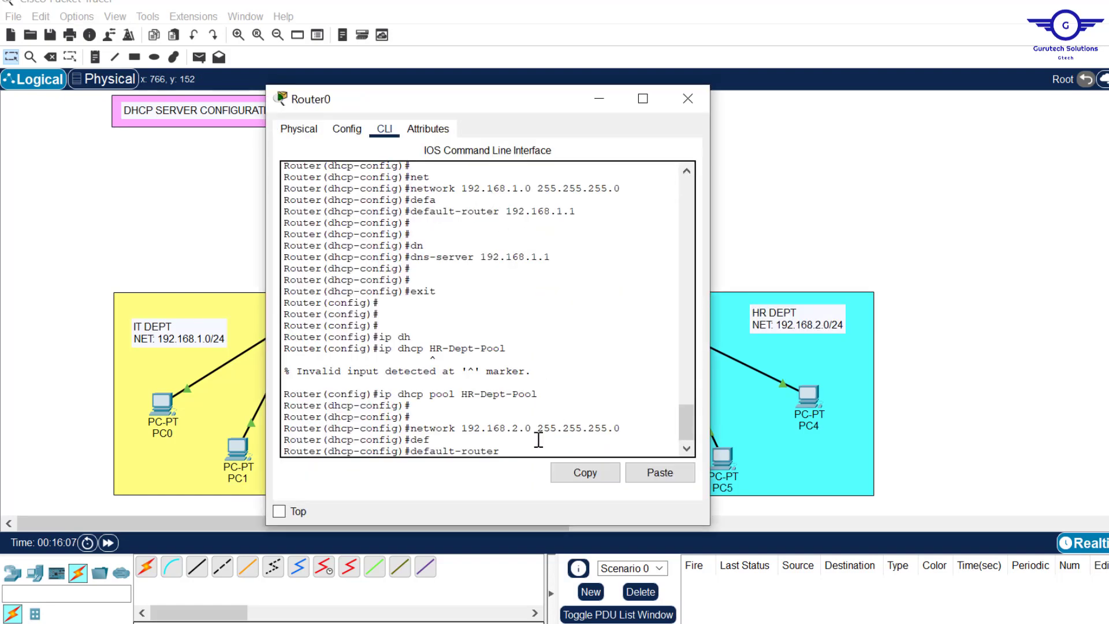
pyautogui.write('192.168.2.1')
pyautogui.press('Return')
pyautogui.press('Return')
pyautogui.press('Return')
# Assign the HR pool's DNS address with the command dns-server 192.168.2.1
pyautogui.write('dn')
pyautogui.press('Tab')
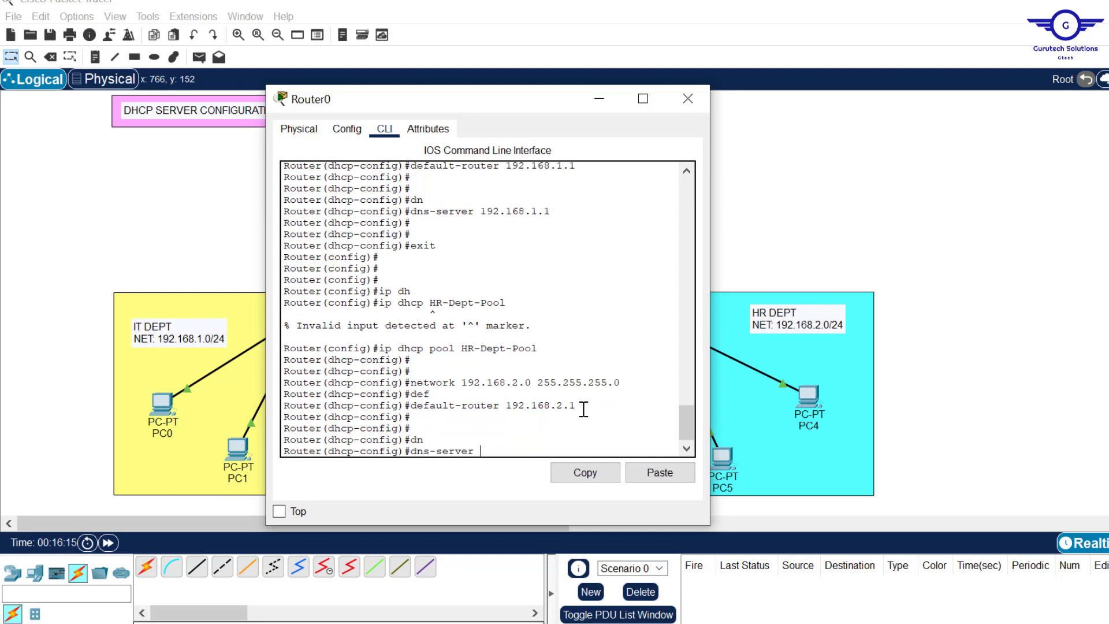
pyautogui.moveTo(583, 409); pyautogui.dragTo(511, 402)
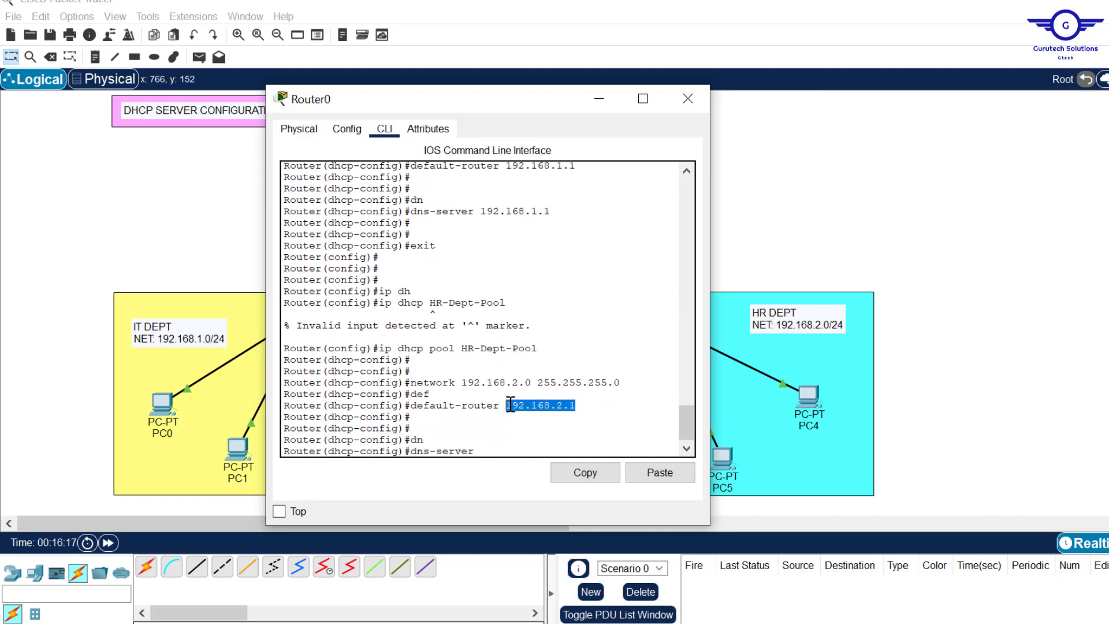
pyautogui.click(499, 452)
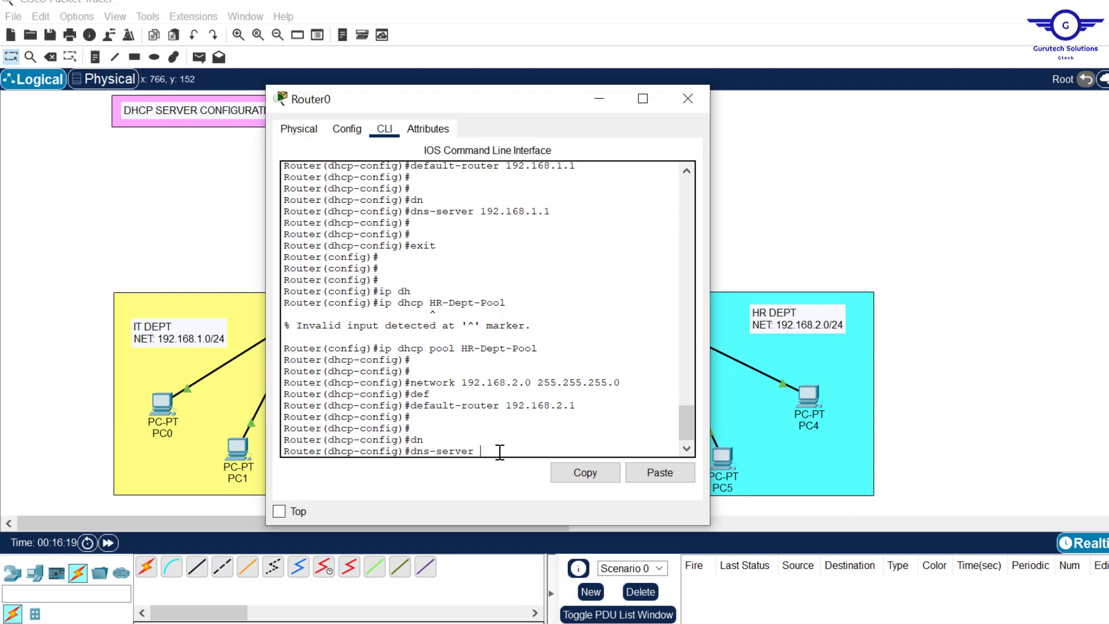
pyautogui.write('192.168.2.1')
pyautogui.press('Return')
# Exit the HR pool's DHCP configuration to return to global configuration mode
pyautogui.write('ex')
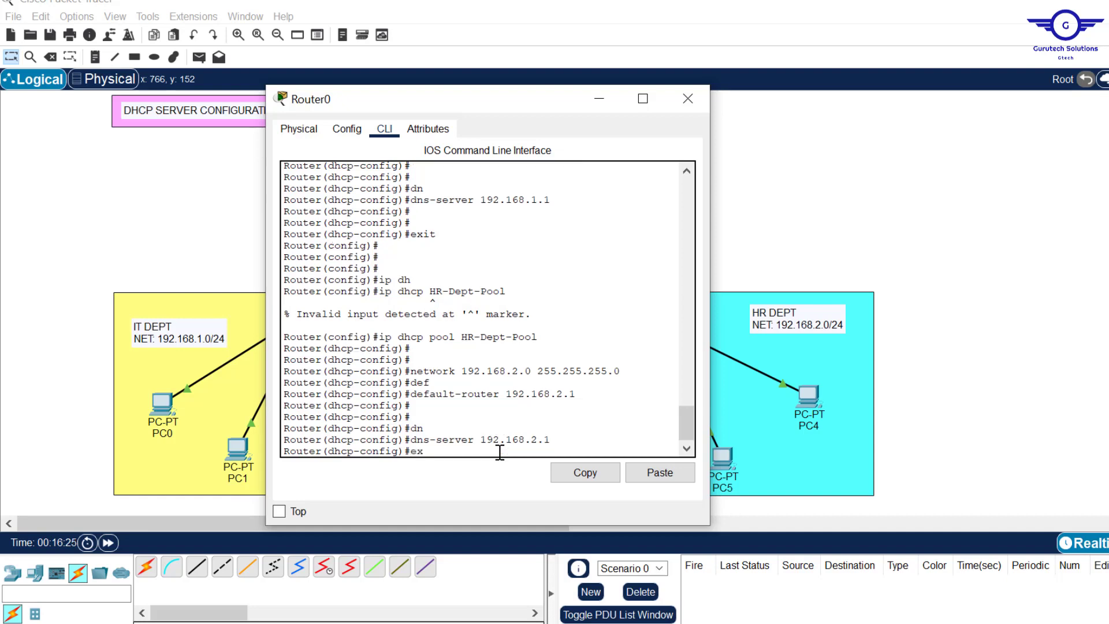
pyautogui.write('it')
pyautogui.press('Return')
pyautogui.press('Return')
pyautogui.press('Return')
pyautogui.press('Return')
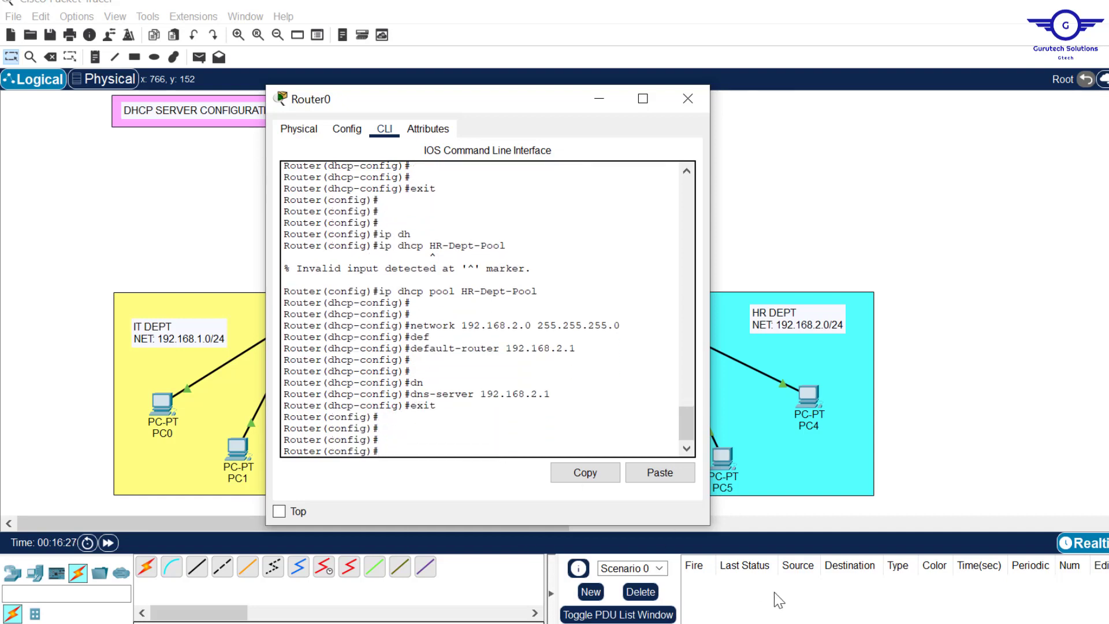
# Switch to the Notepad guide, highlight step 4 on excluding IP address ranges, and return to Router0's command line
pyautogui.click(776, 622)
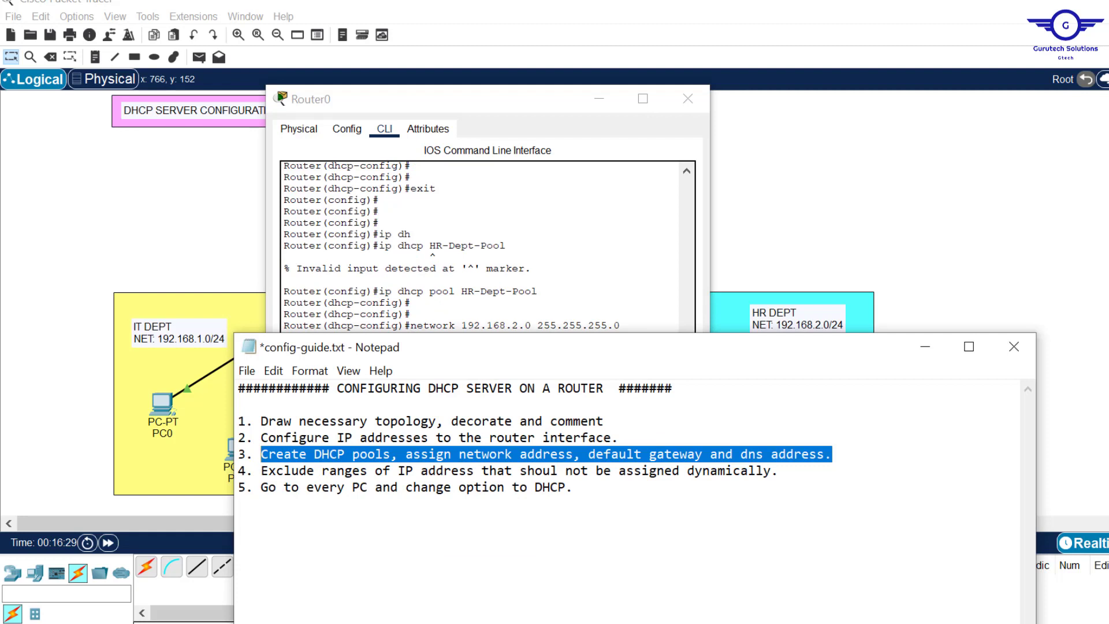
pyautogui.moveTo(263, 475); pyautogui.dragTo(790, 477)
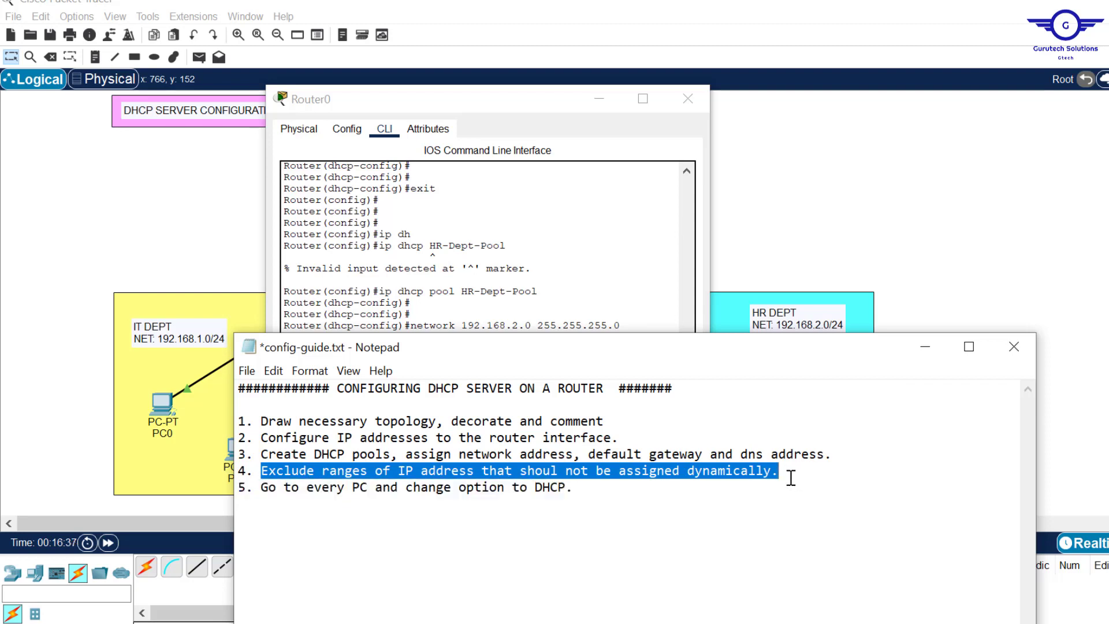
pyautogui.click(599, 284)
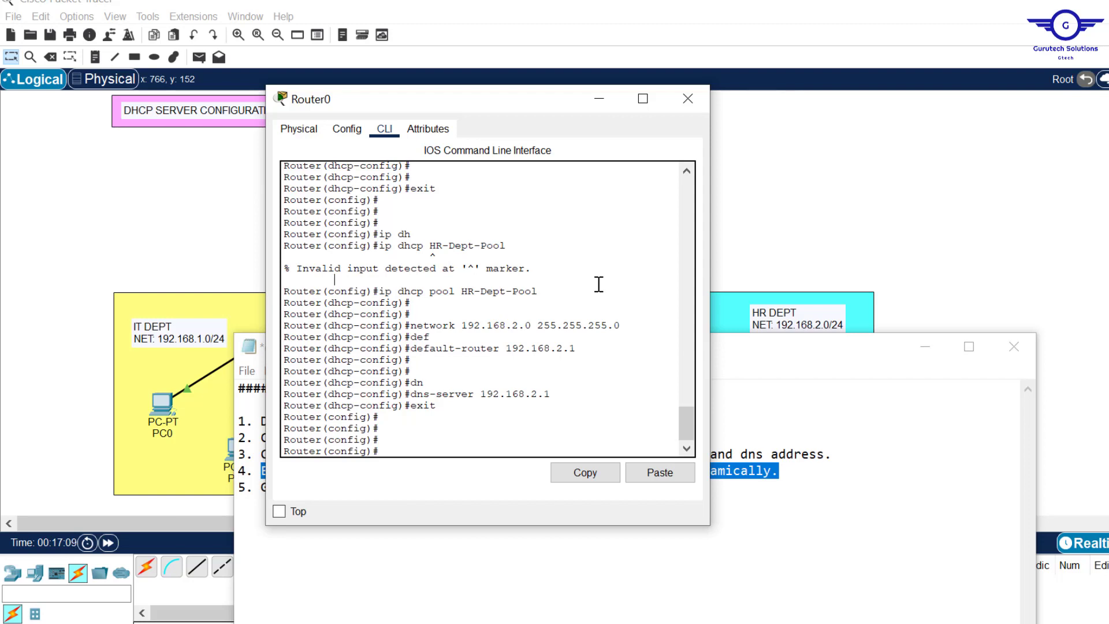
# Switch PC0 in the IT department to DHCP in its IP configuration and close its window
pyautogui.click(934, 254)
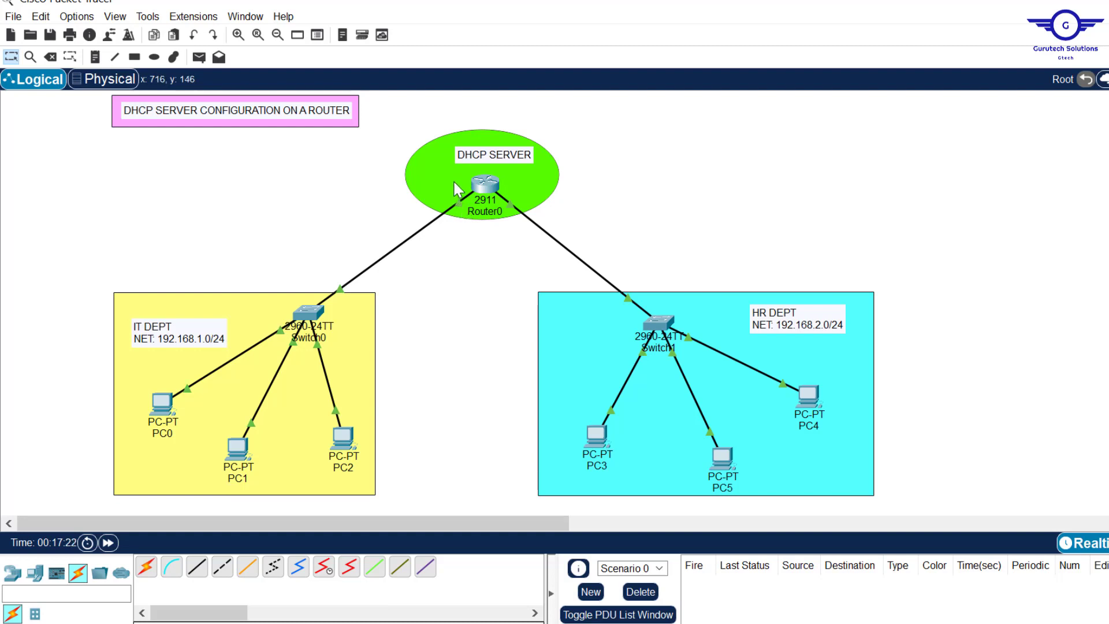
pyautogui.moveTo(460, 204)
pyautogui.click(161, 407)
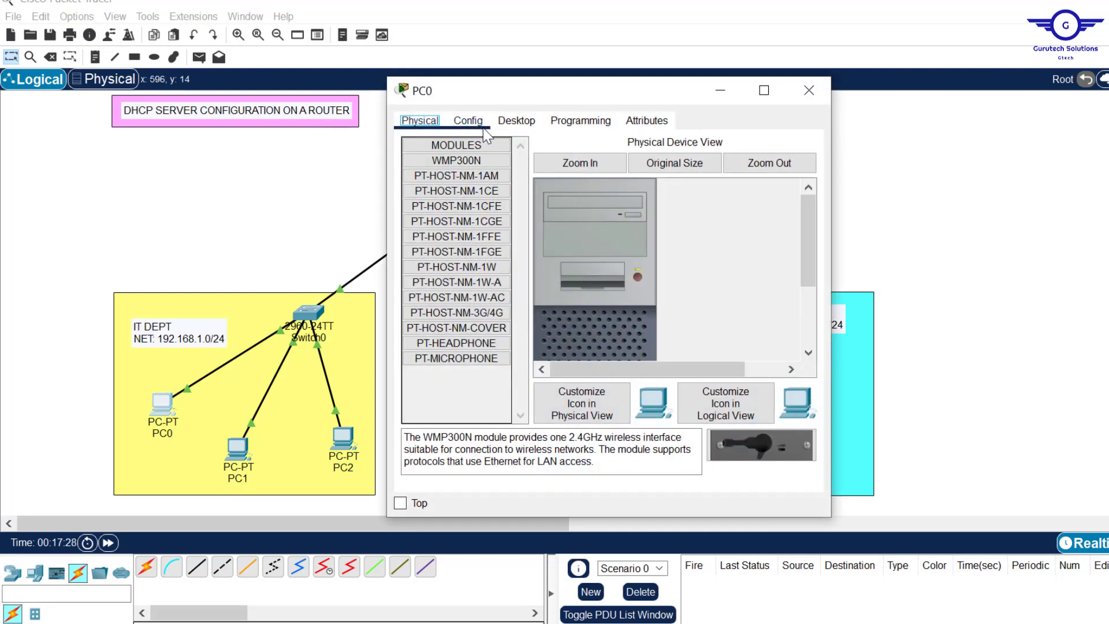
pyautogui.click(512, 128)
pyautogui.click(452, 165)
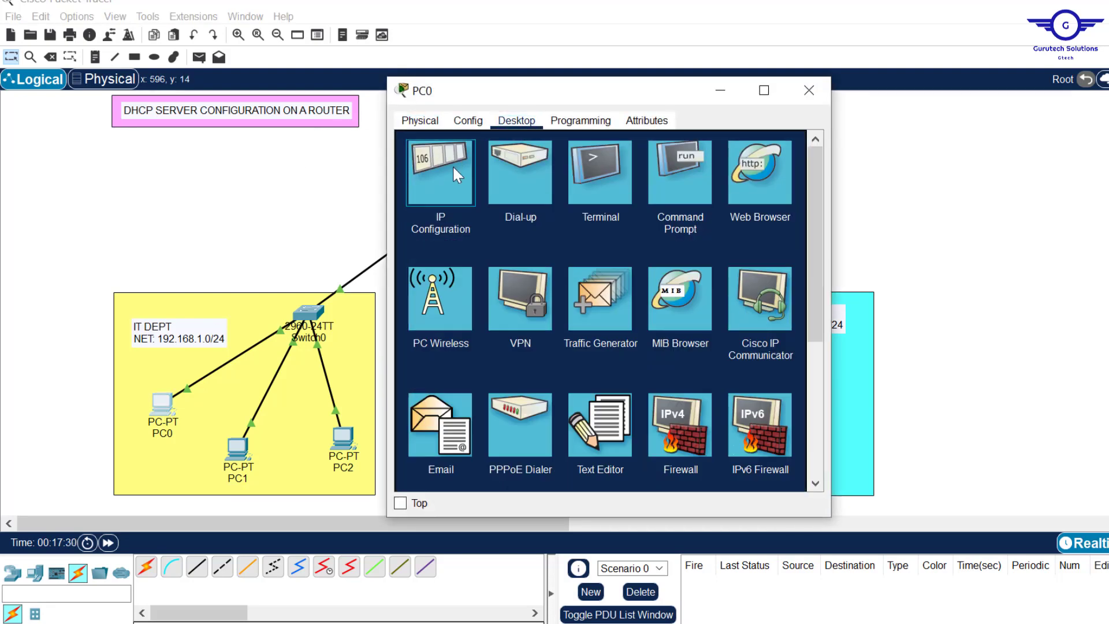
pyautogui.click(416, 199)
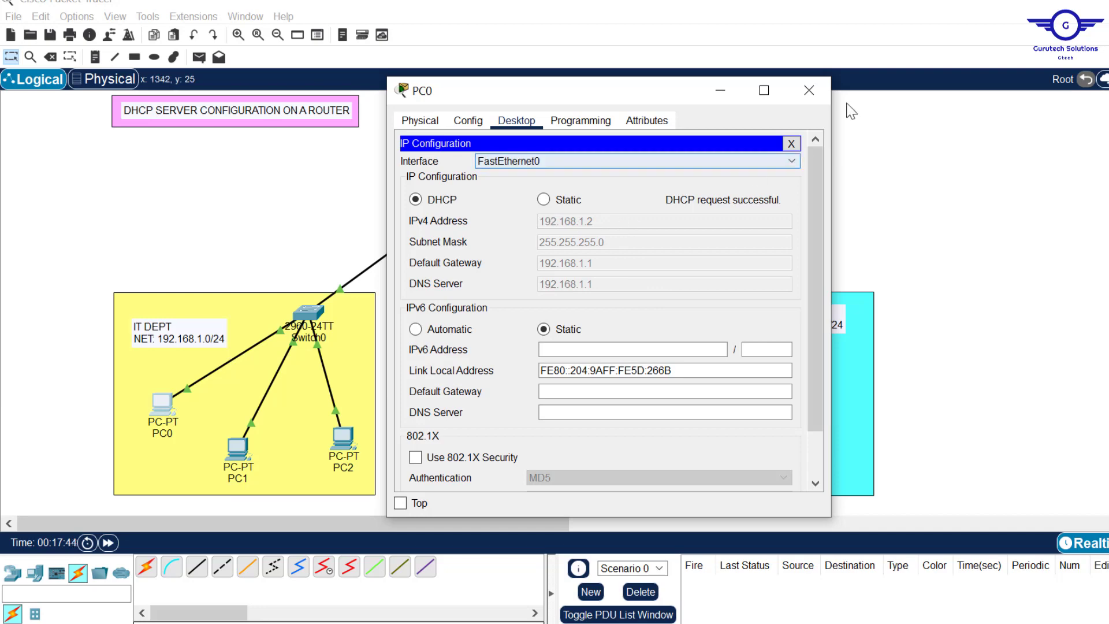
pyautogui.click(808, 90)
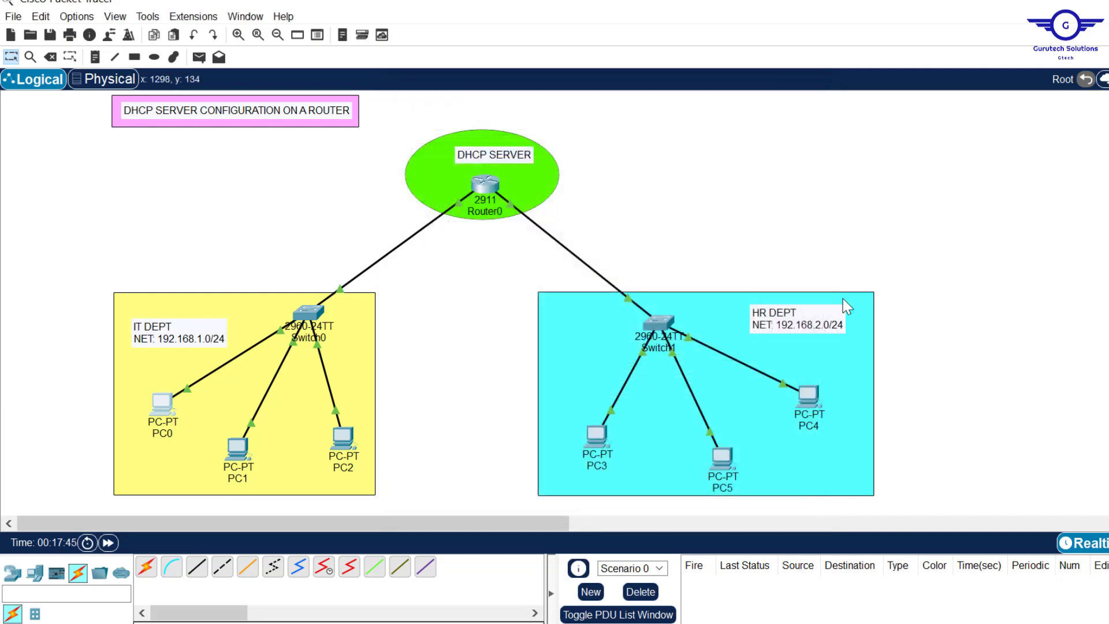
# Switch PC4 in the HR department to DHCP in its IP configuration and close its window
pyautogui.click(814, 398)
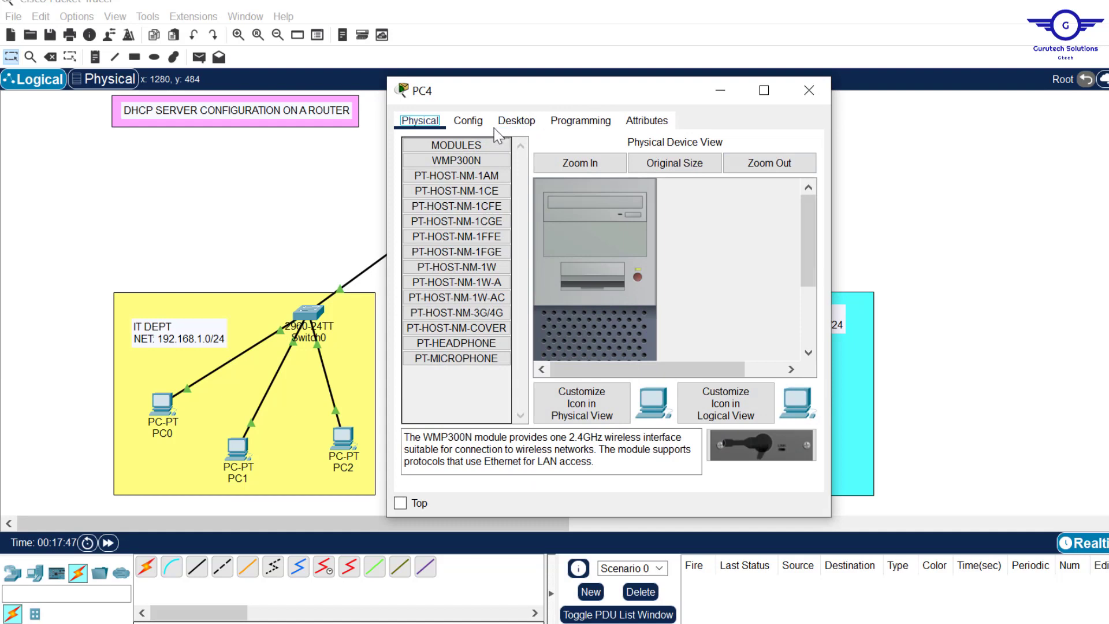
pyautogui.click(516, 121)
pyautogui.click(448, 163)
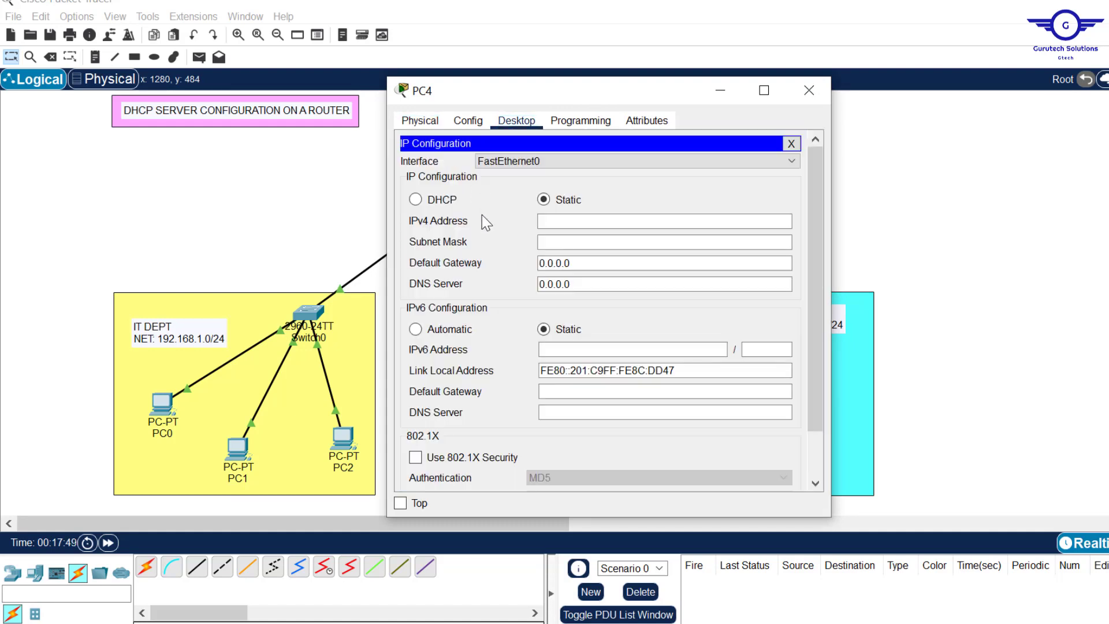
pyautogui.click(415, 199)
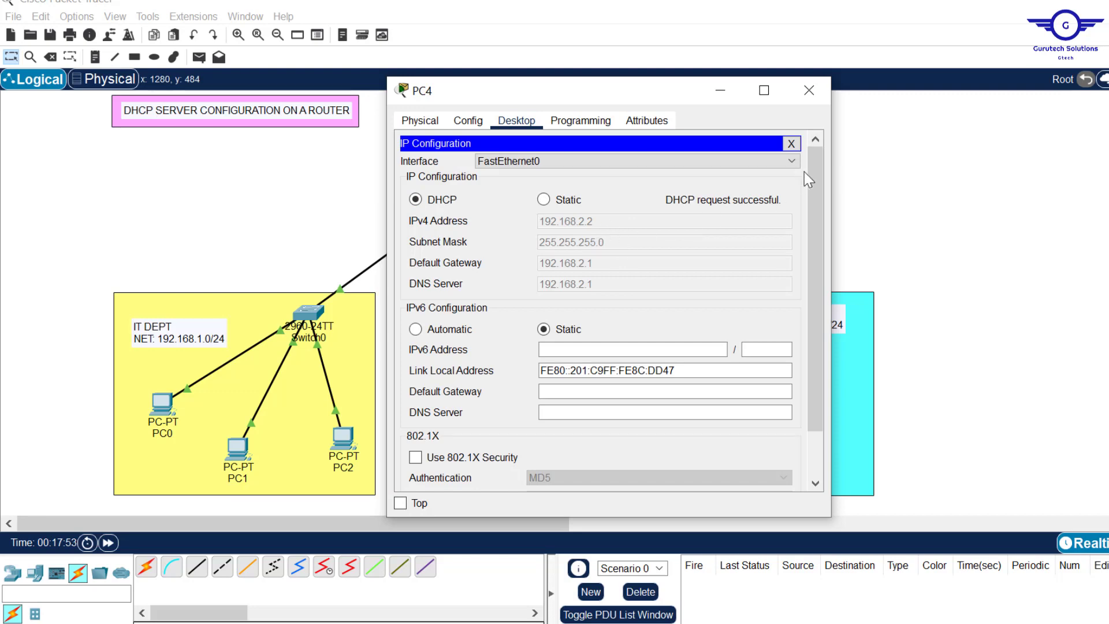
pyautogui.click(809, 91)
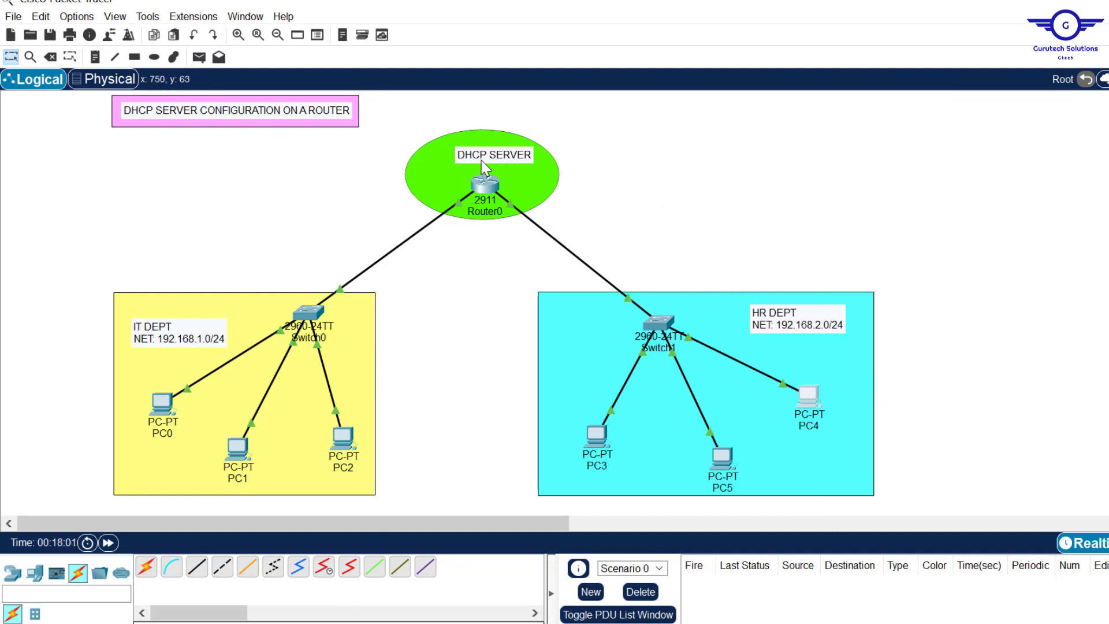
# Exclude the IT range on Router0 by running ip dhcp excluded-address 192.168.1.1 192.168.1.10
pyautogui.click(484, 185)
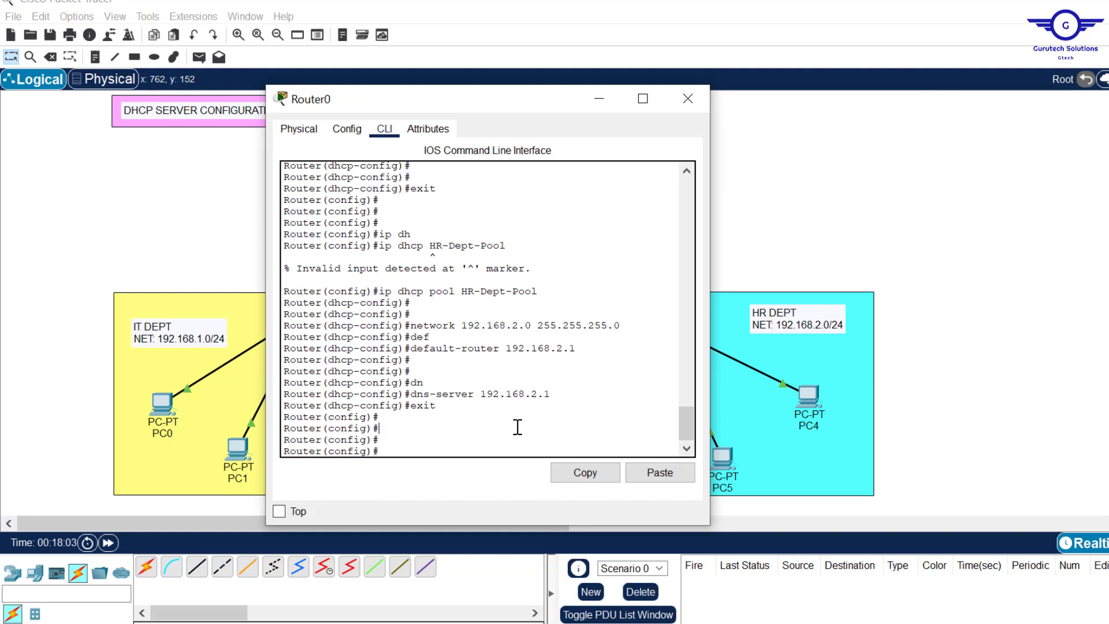
pyautogui.press('Return')
pyautogui.press('Return')
pyautogui.press('Return')
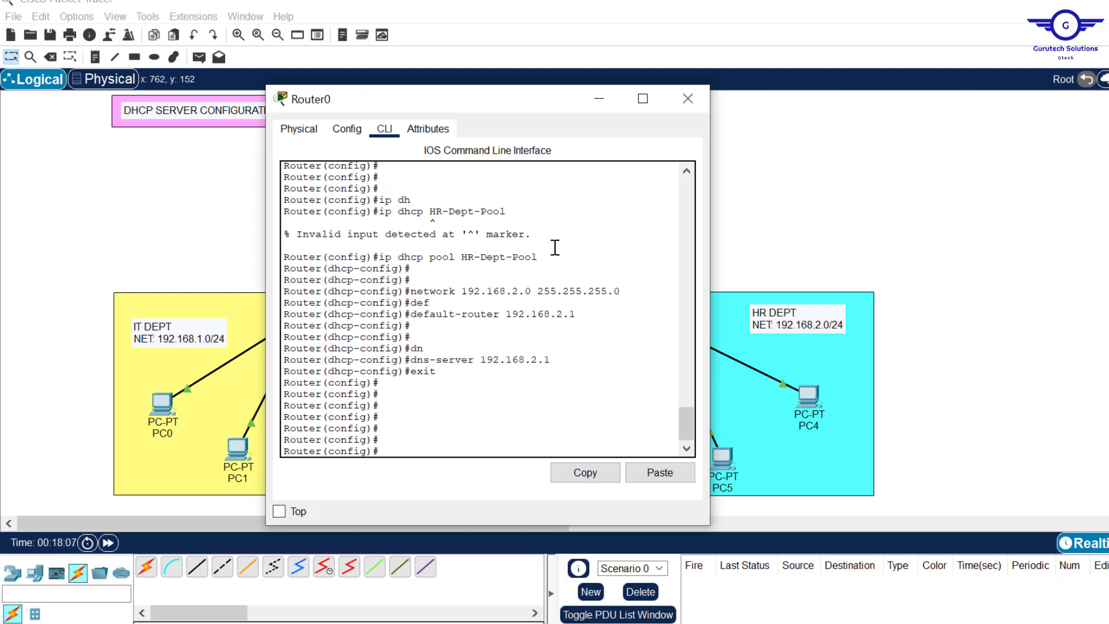
pyautogui.write('ip dhc')
pyautogui.press('Tab')
pyautogui.write('ex')
pyautogui.press('Tab')
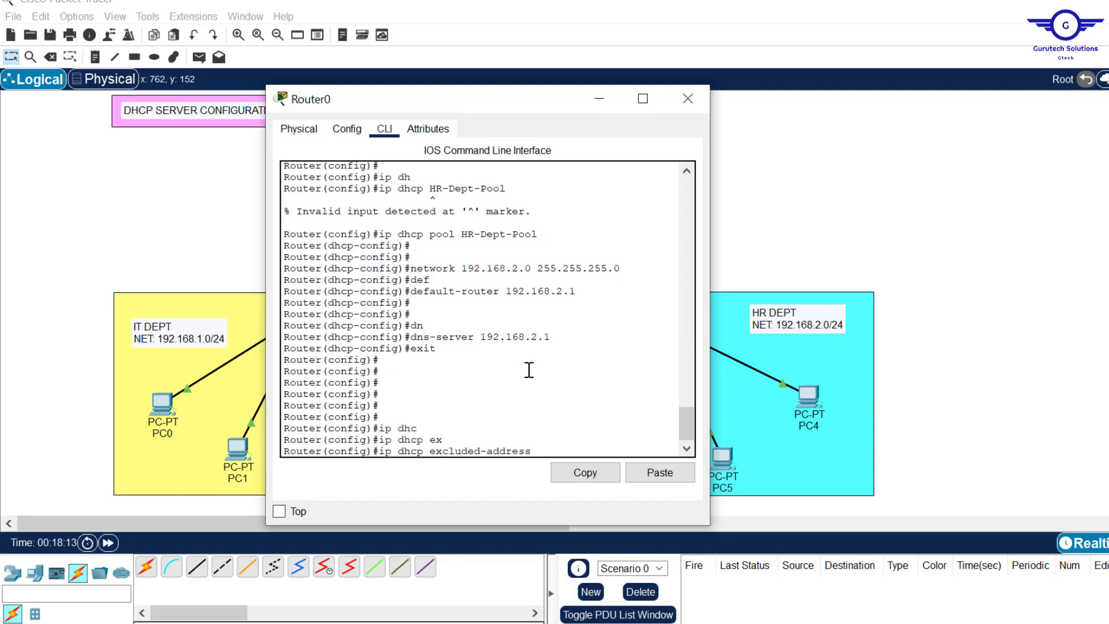
pyautogui.write('192.168.1.1 192.168.1.10')
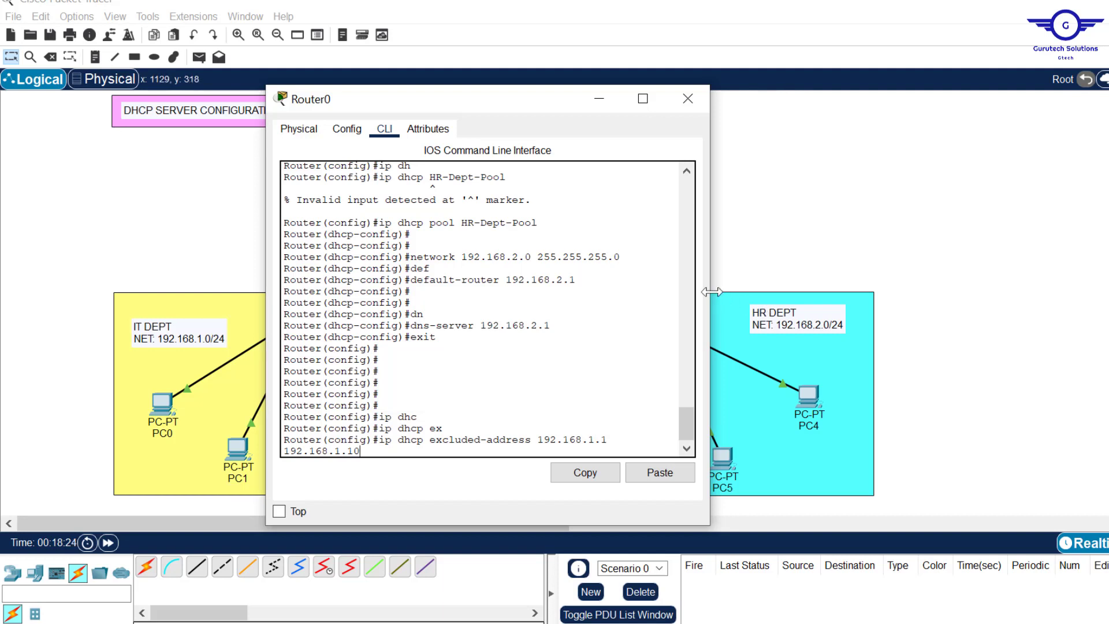
pyautogui.moveTo(710, 292); pyautogui.dragTo(916, 315)
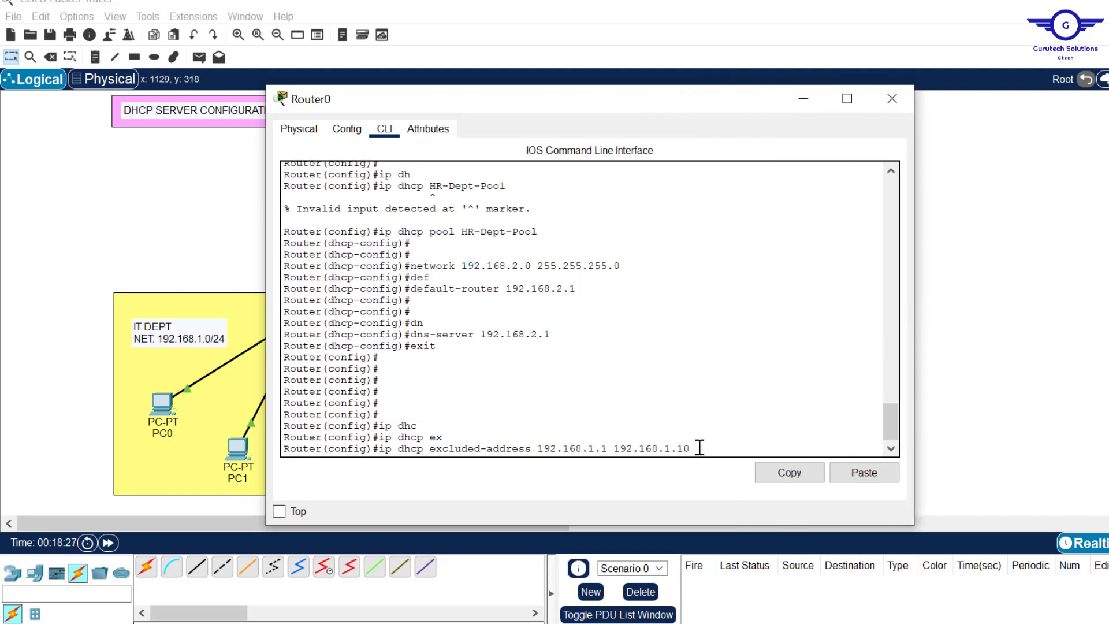
pyautogui.moveTo(690, 448); pyautogui.dragTo(541, 448)
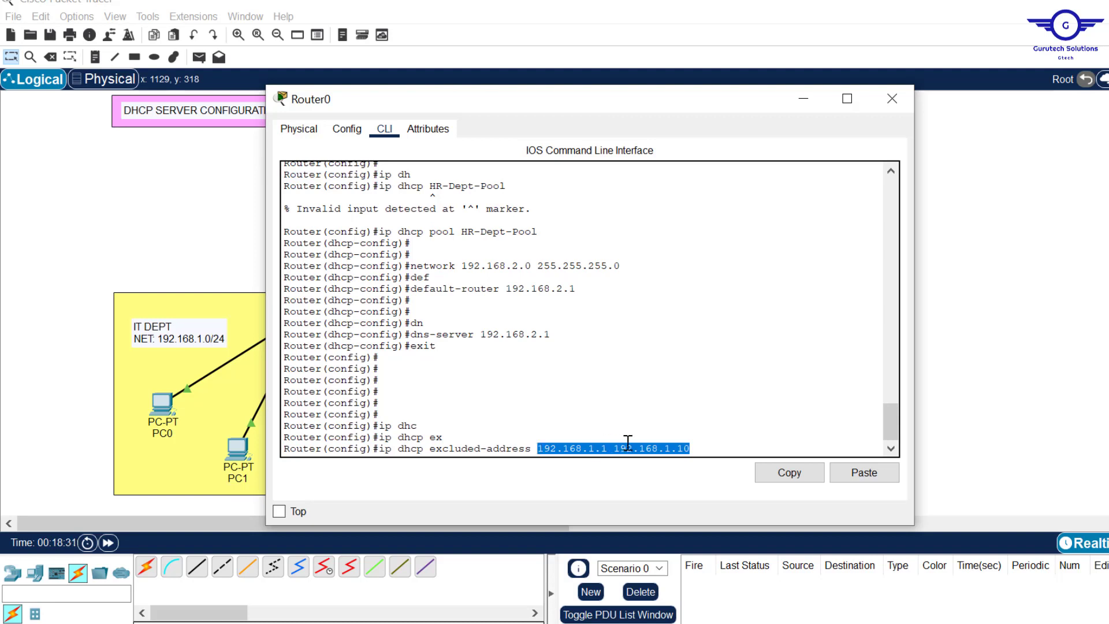
pyautogui.click(689, 450)
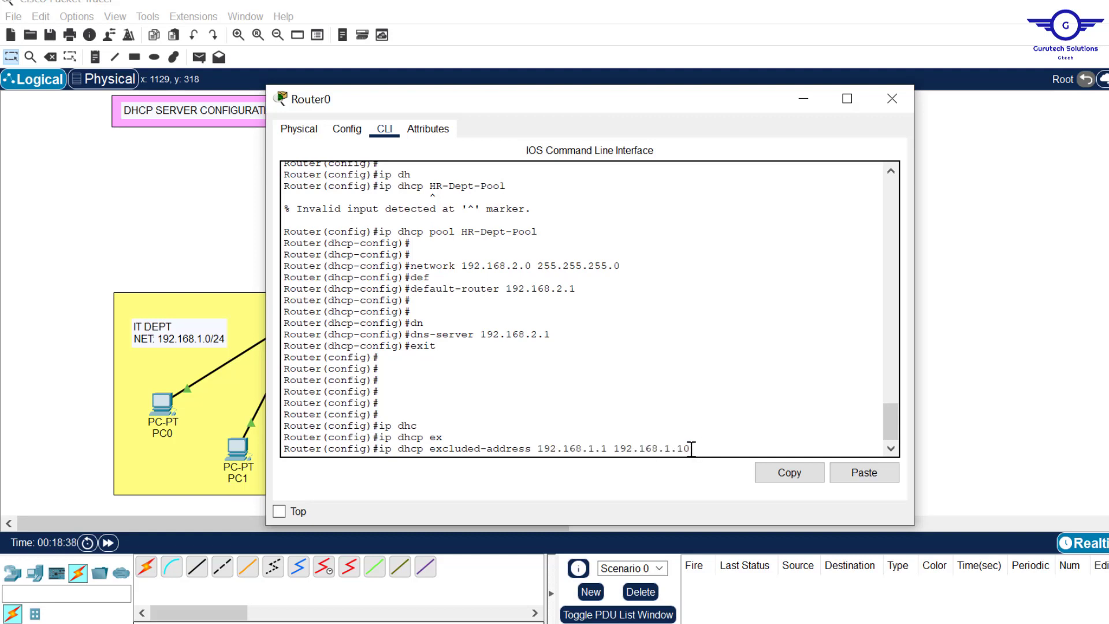
pyautogui.moveTo(688, 449); pyautogui.dragTo(538, 449)
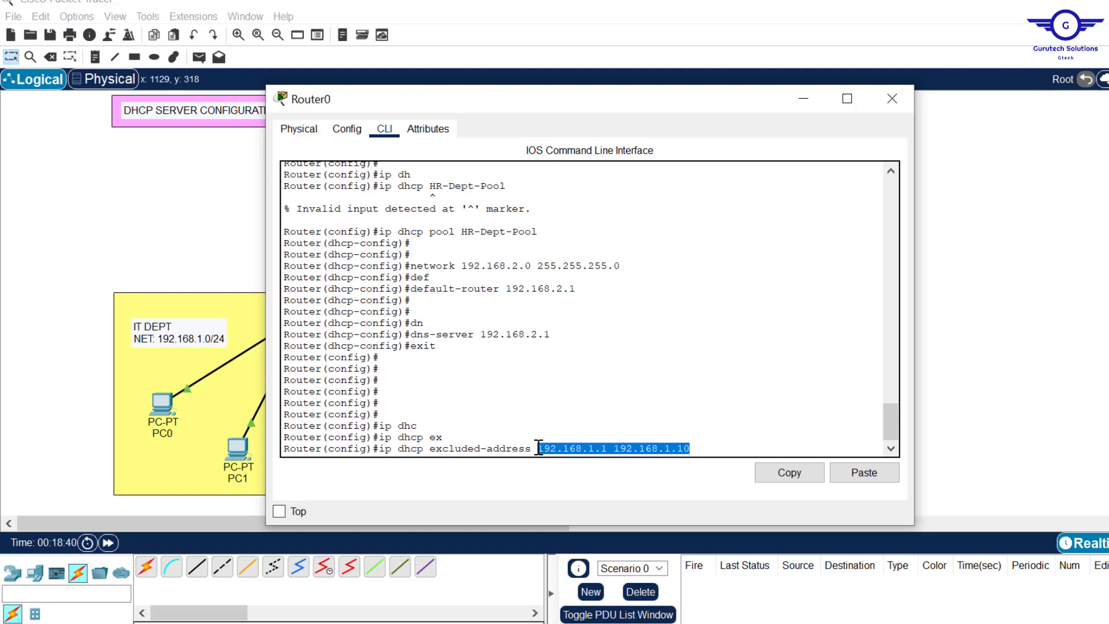
pyautogui.press('Return')
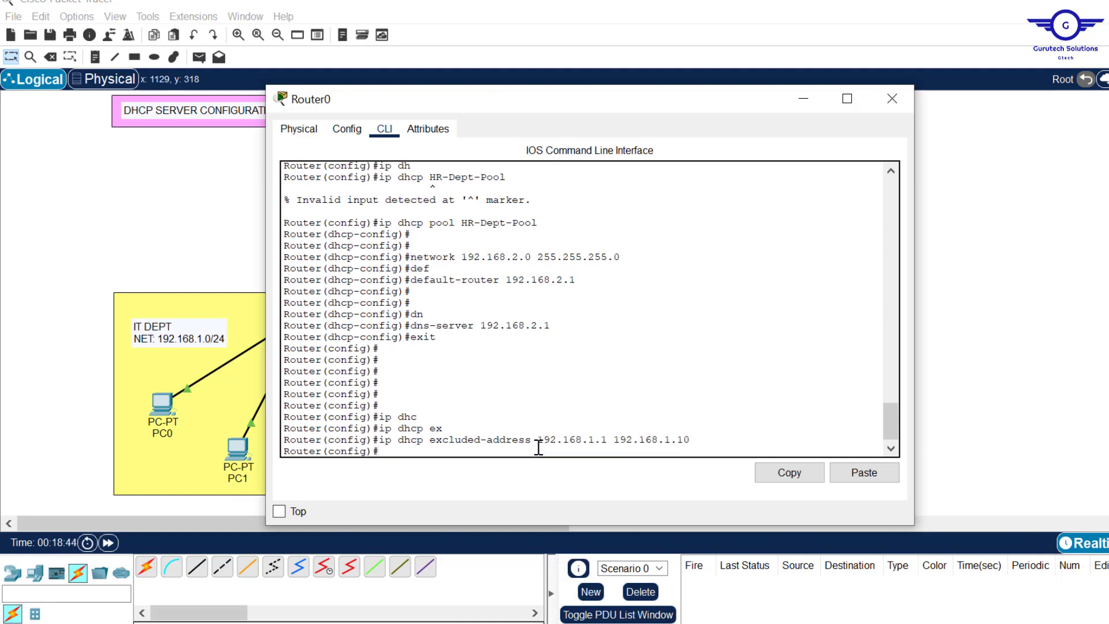
# Recall the exclusion command and edit it to run ip dhcp excluded-address 192.168.2.1 192.168.2.10 for the HR range
pyautogui.press('Up')
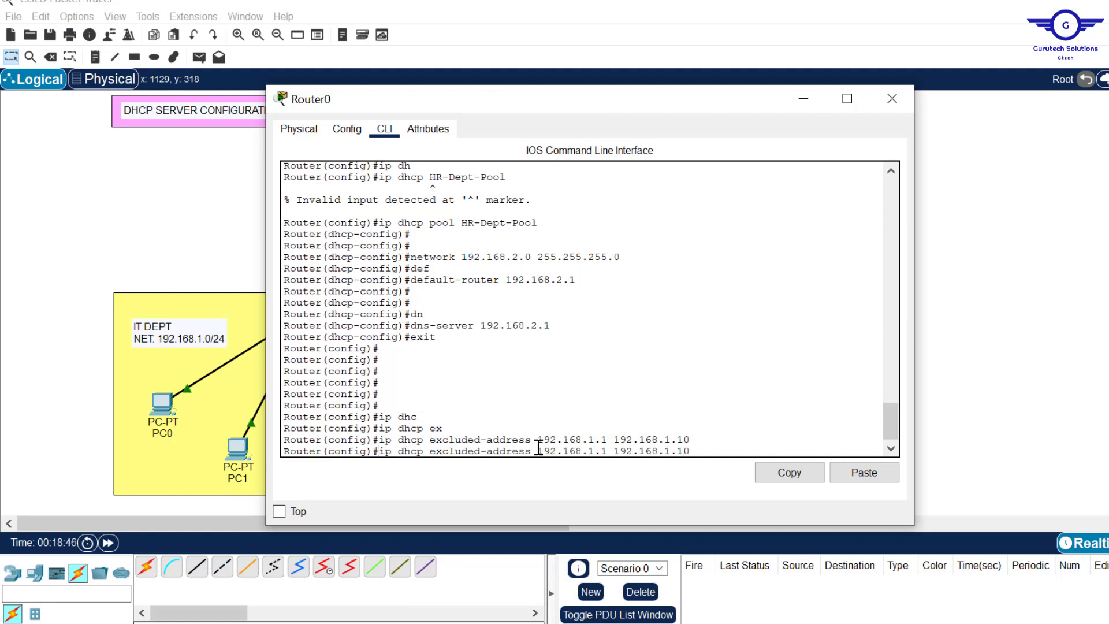
pyautogui.press('Left')
pyautogui.press('Left')
pyautogui.press('Left')
pyautogui.press('BackSpace')
pyautogui.write('2')
pyautogui.press('Left')
pyautogui.press('Left')
pyautogui.press('Left')
pyautogui.press('Left')
pyautogui.press('Left')
pyautogui.press('Left')
pyautogui.press('Left')
pyautogui.press('Left')
pyautogui.press('Left')
pyautogui.press('Left')
pyautogui.press('Left')
pyautogui.press('BackSpace')
pyautogui.write('2')
pyautogui.press('Return')
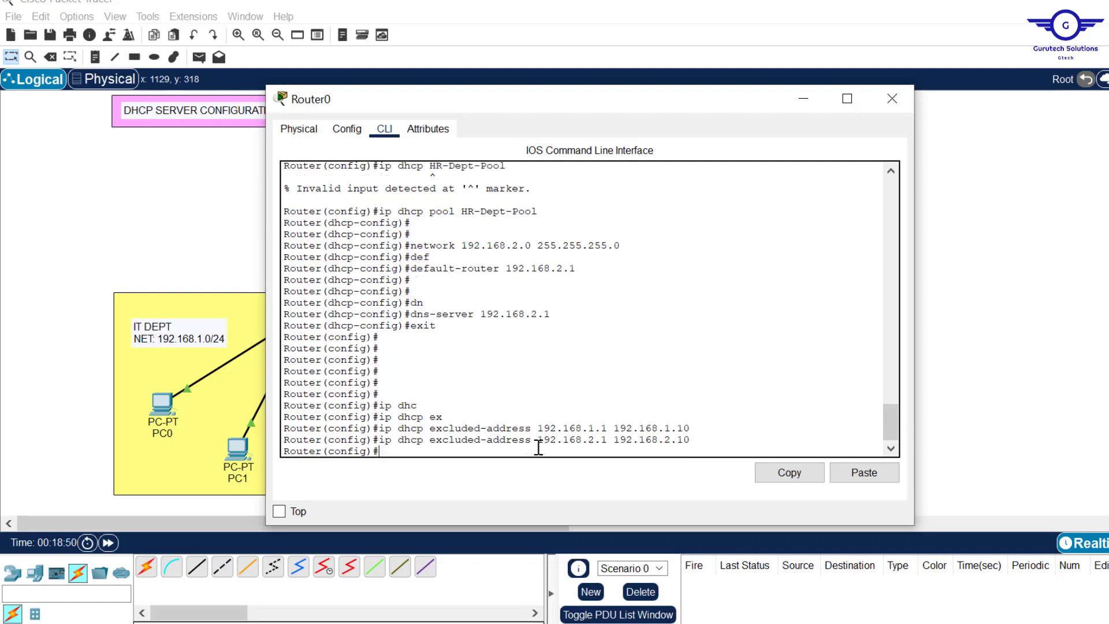
# Save the router configuration with the command do wr and close the Router0 window
pyautogui.press('Return')
pyautogui.write('do wr')
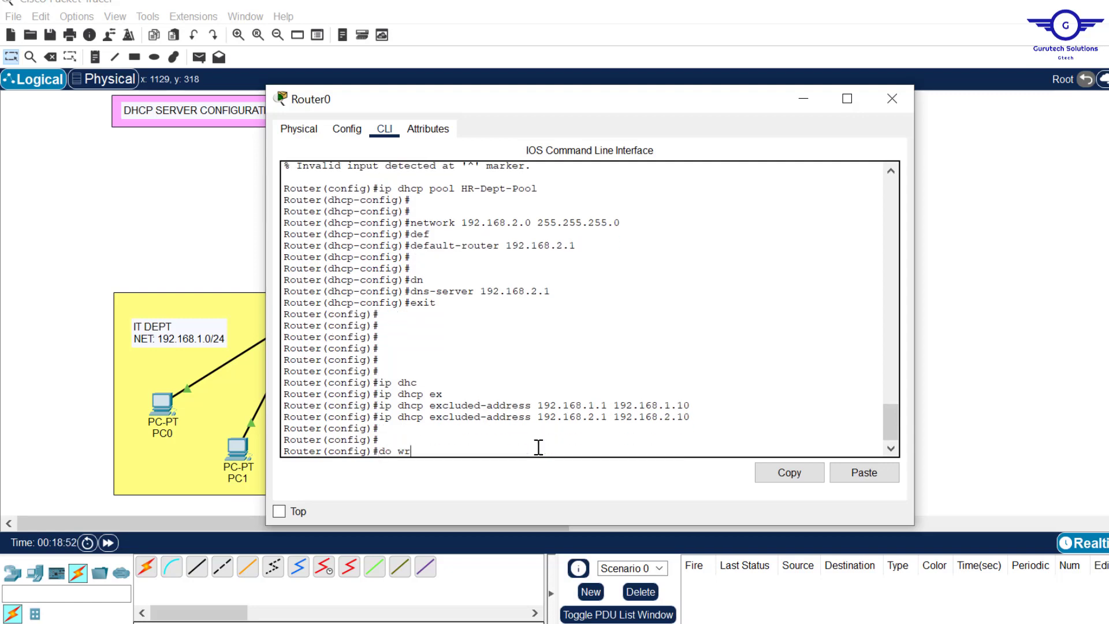
pyautogui.press('Return')
pyautogui.click(892, 99)
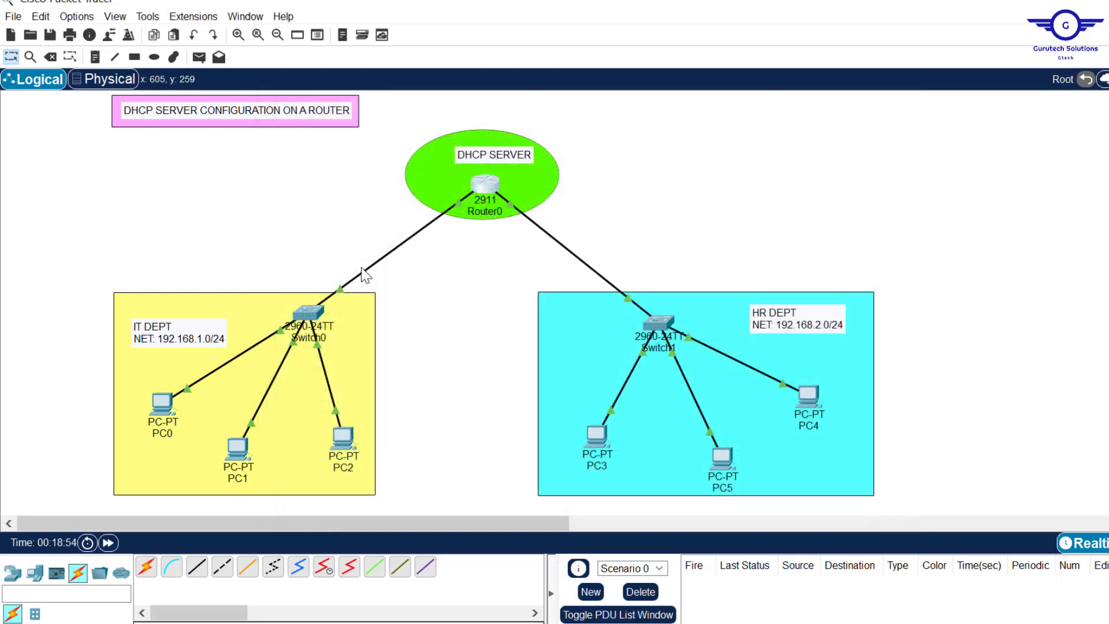
# Renew PC0's address in the IT department by switching its IP configuration to Static and back to DHCP, and close its window
pyautogui.click(162, 403)
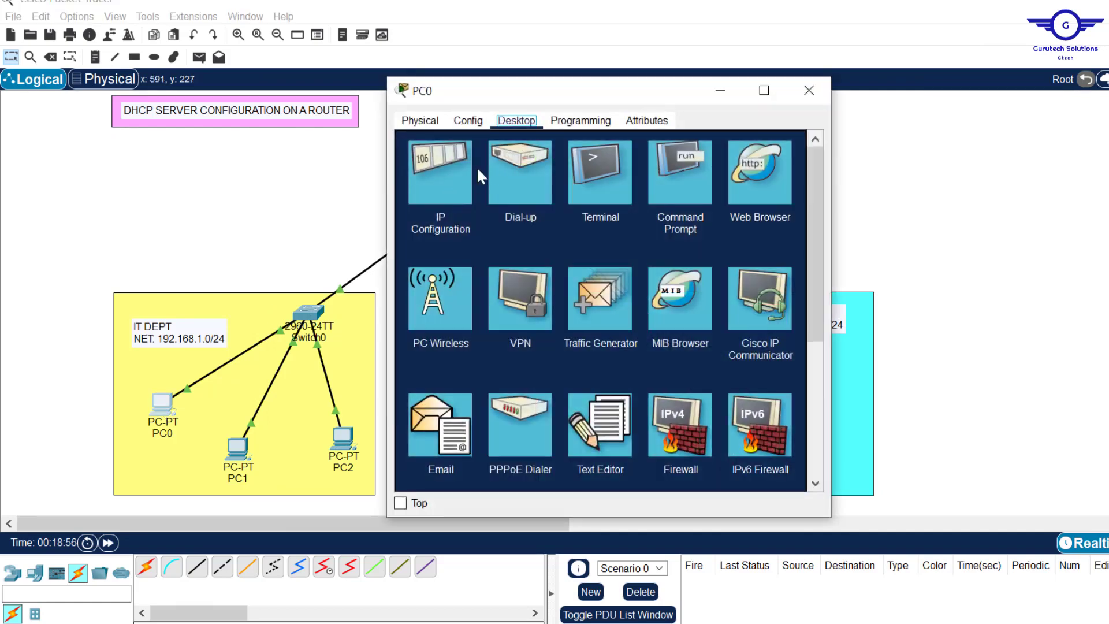
pyautogui.click(438, 171)
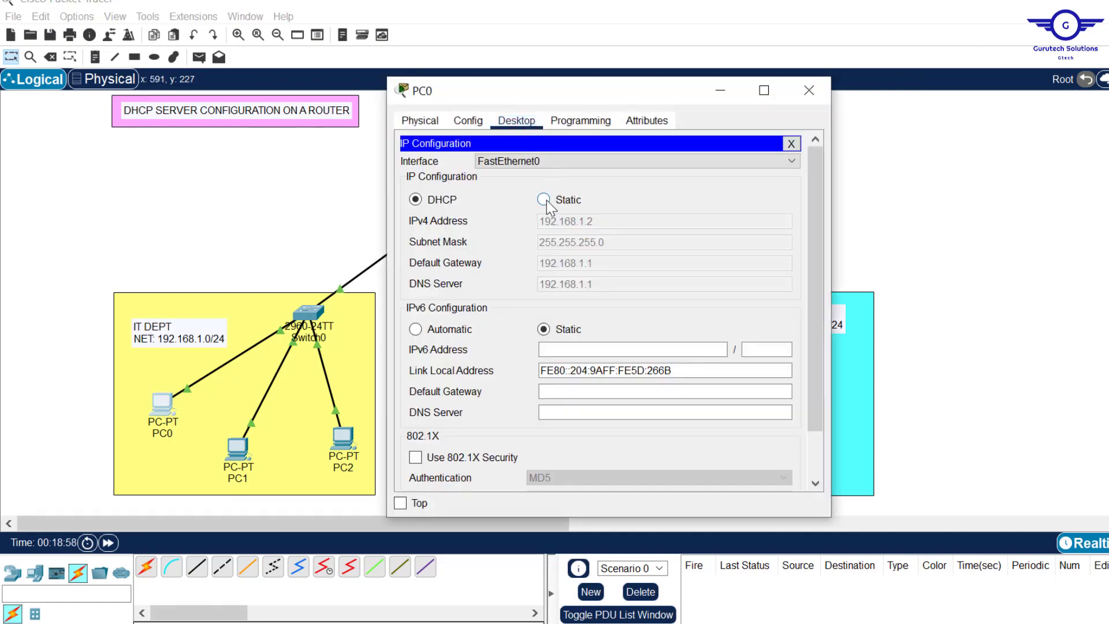
pyautogui.click(544, 199)
pyautogui.click(430, 199)
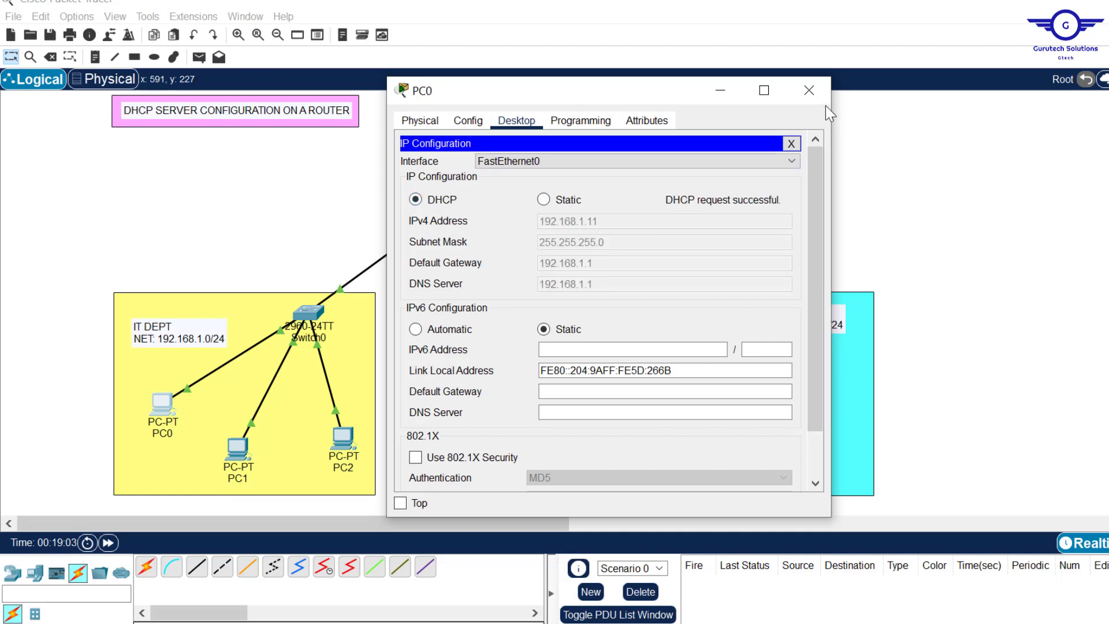
pyautogui.click(812, 99)
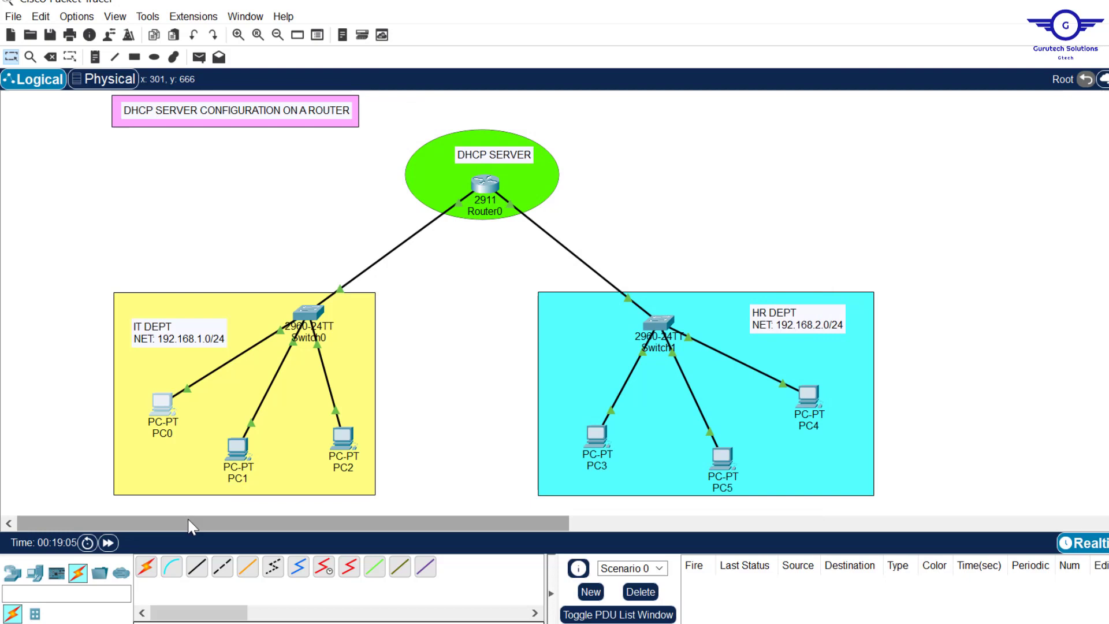
# Set PC1 in the IT department to obtain its IP configuration by DHCP and close its window
pyautogui.click(238, 447)
pyautogui.click(516, 120)
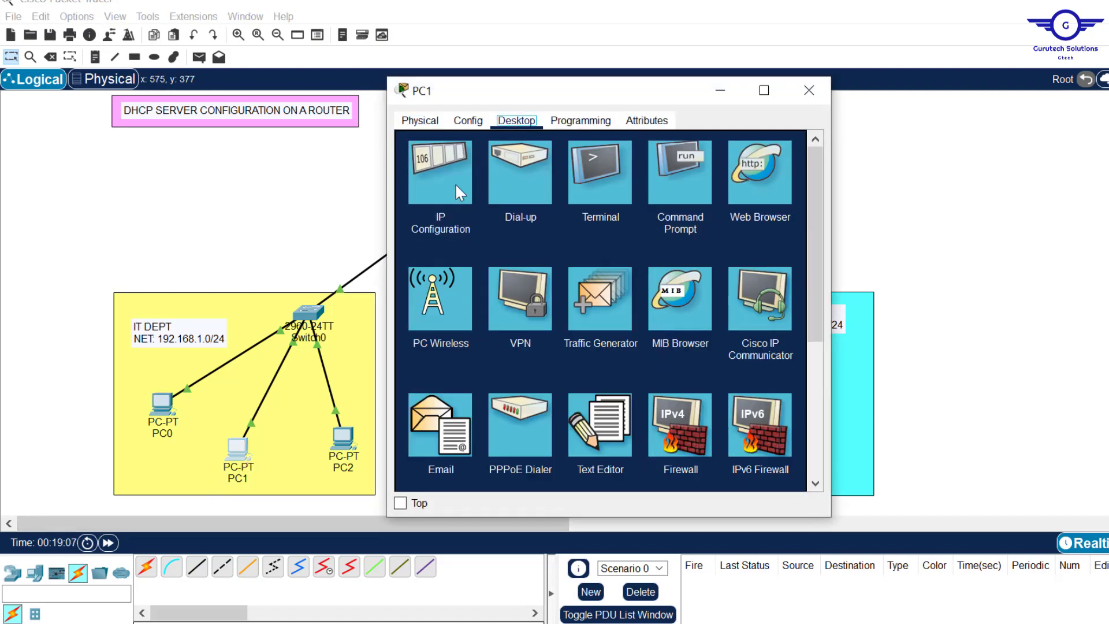
pyautogui.click(459, 191)
pyautogui.click(432, 200)
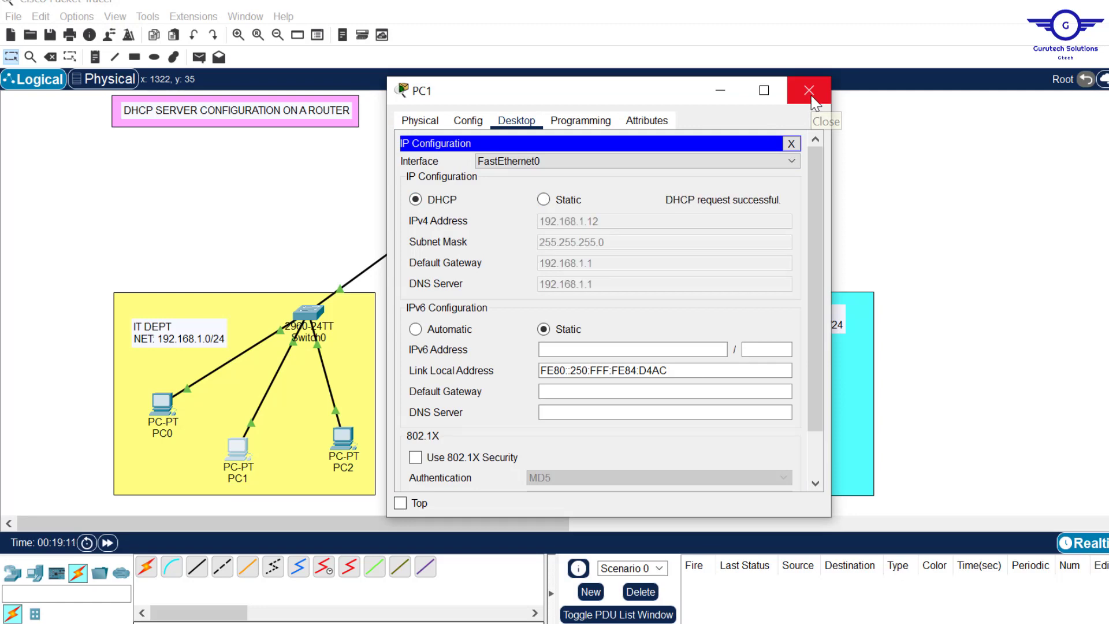
pyautogui.click(811, 95)
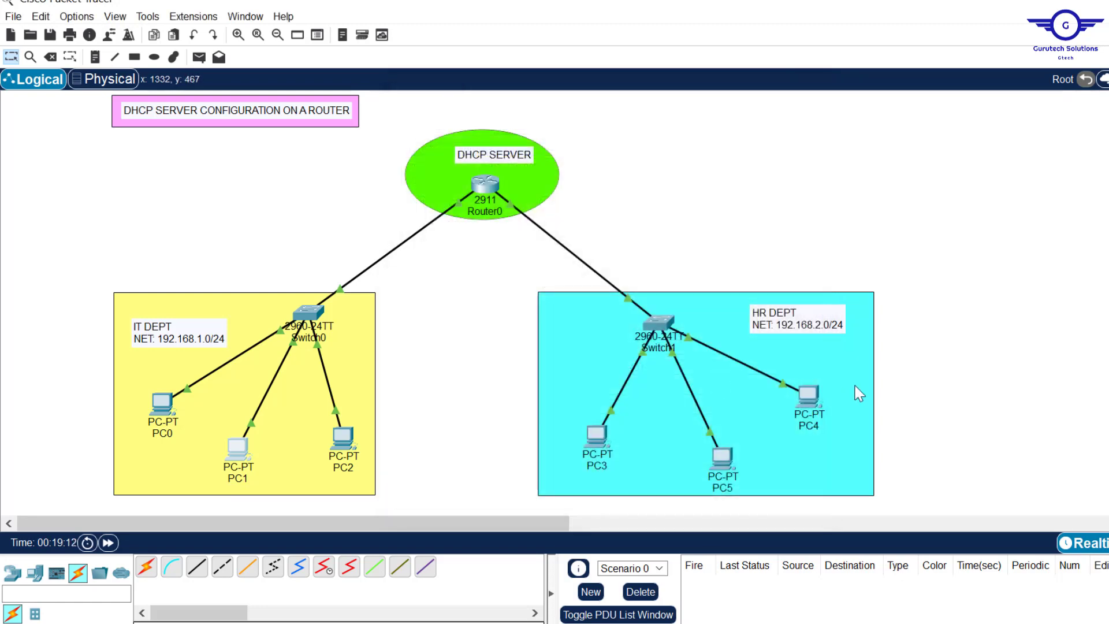
# Renew PC4's address in the HR department by switching its IP configuration to Static and back to DHCP, and close its window
pyautogui.click(808, 395)
pyautogui.click(431, 193)
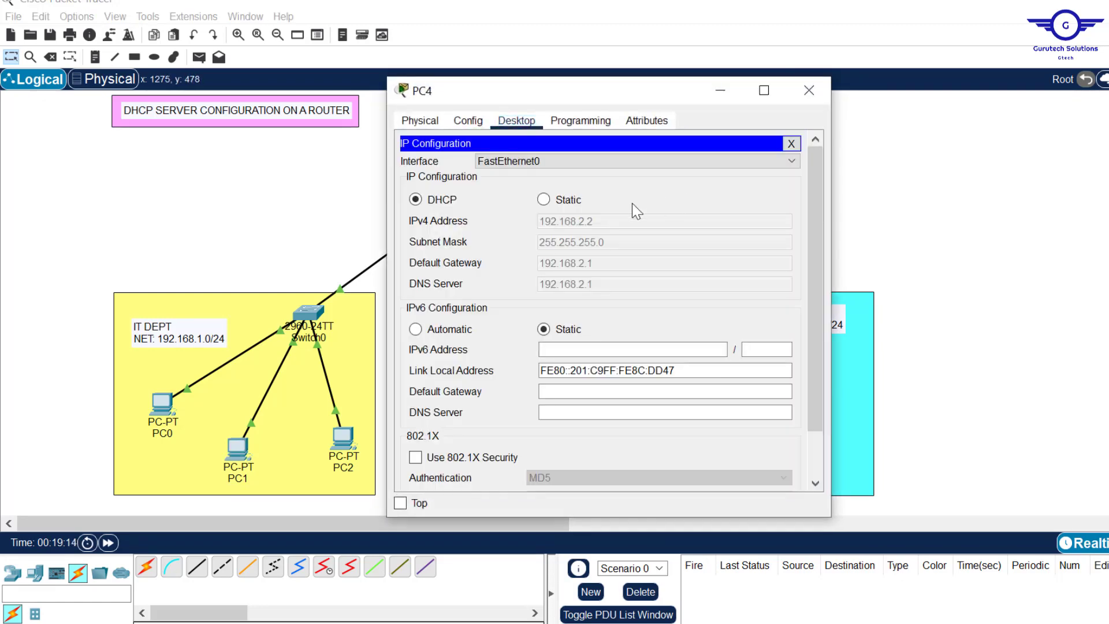
pyautogui.click(556, 200)
pyautogui.click(442, 201)
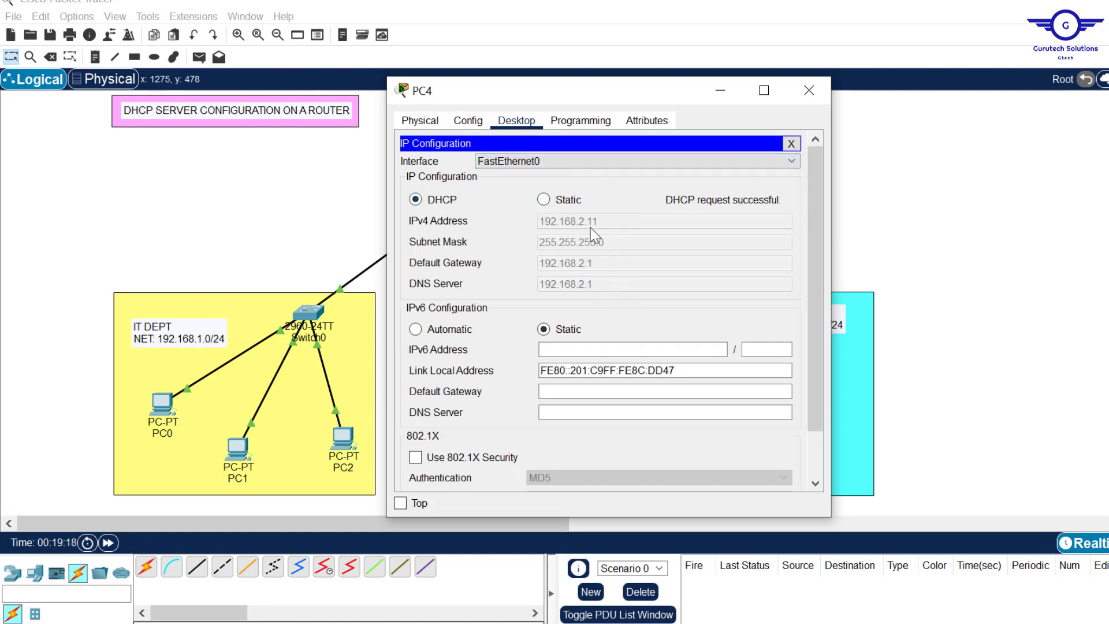
pyautogui.click(808, 91)
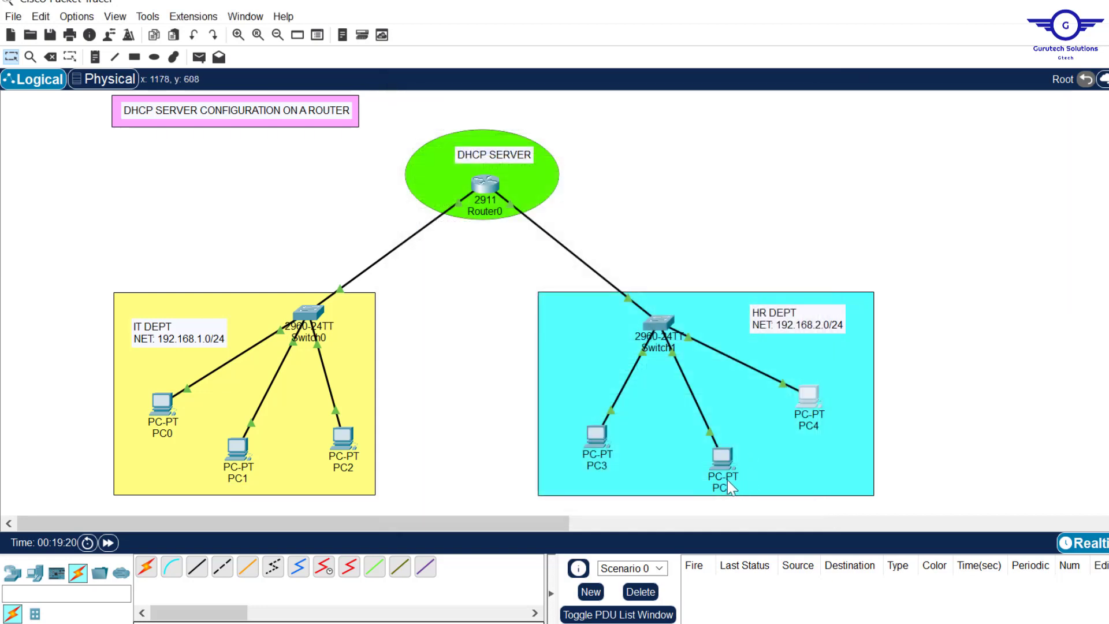
# Set PC5 in the HR department to obtain its IP configuration by DHCP and close its window
pyautogui.click(722, 470)
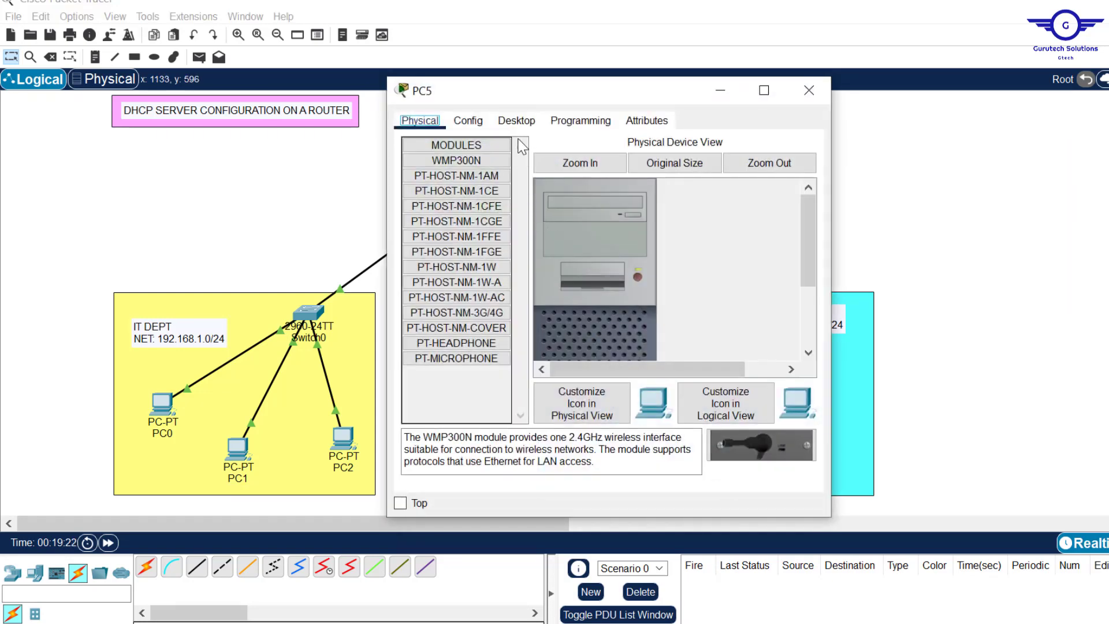
pyautogui.click(516, 129)
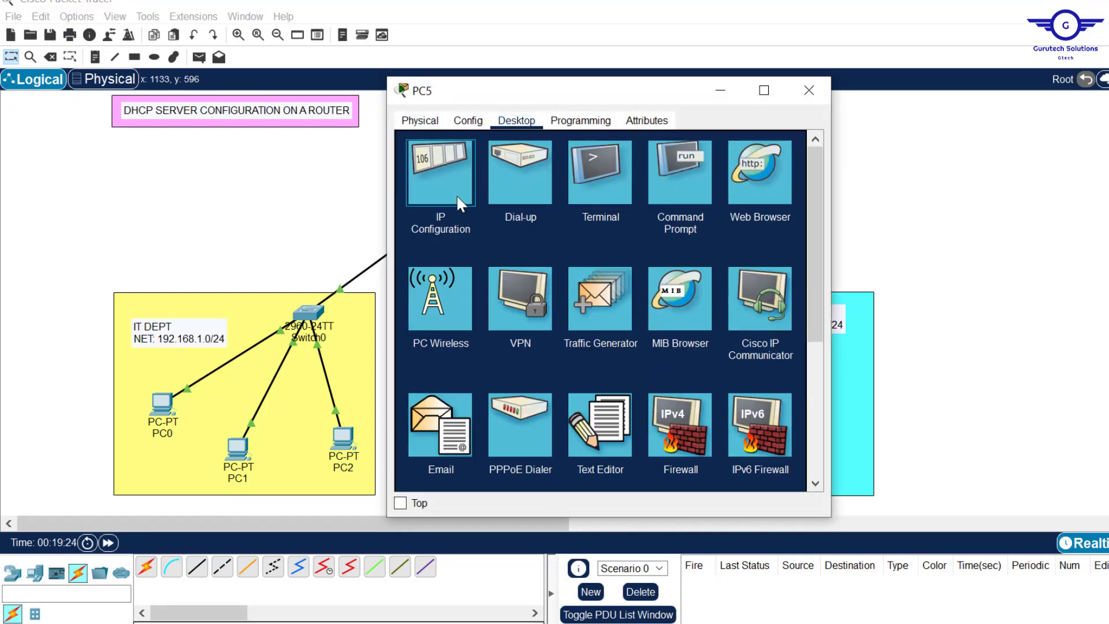
pyautogui.click(456, 195)
pyautogui.click(423, 203)
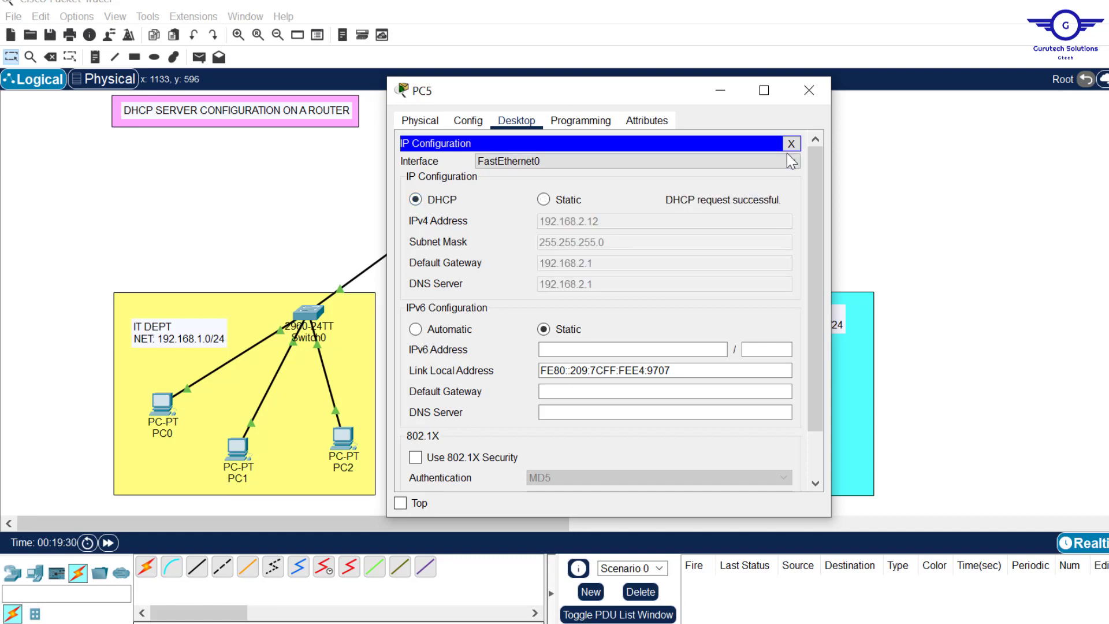
pyautogui.click(808, 92)
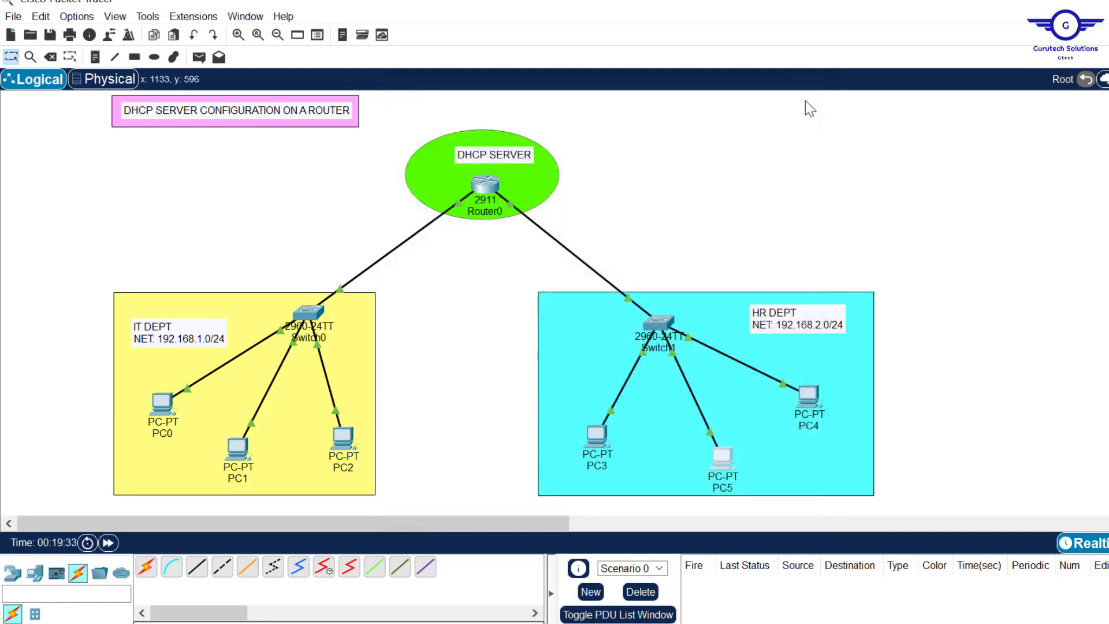